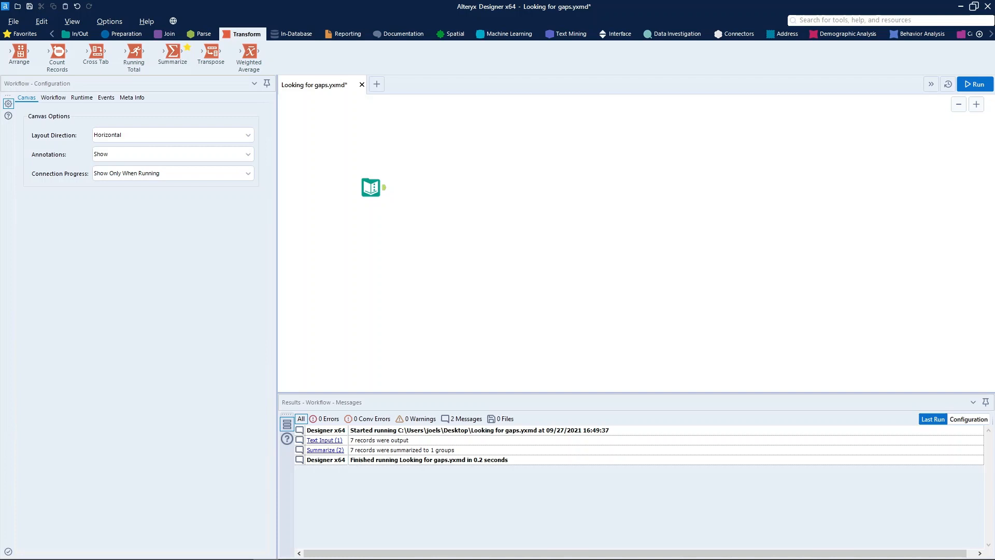
Examine the list of values in the Numbers column of the Text Input tool.
{"action": "left_click", "coordinate": [370, 187]}
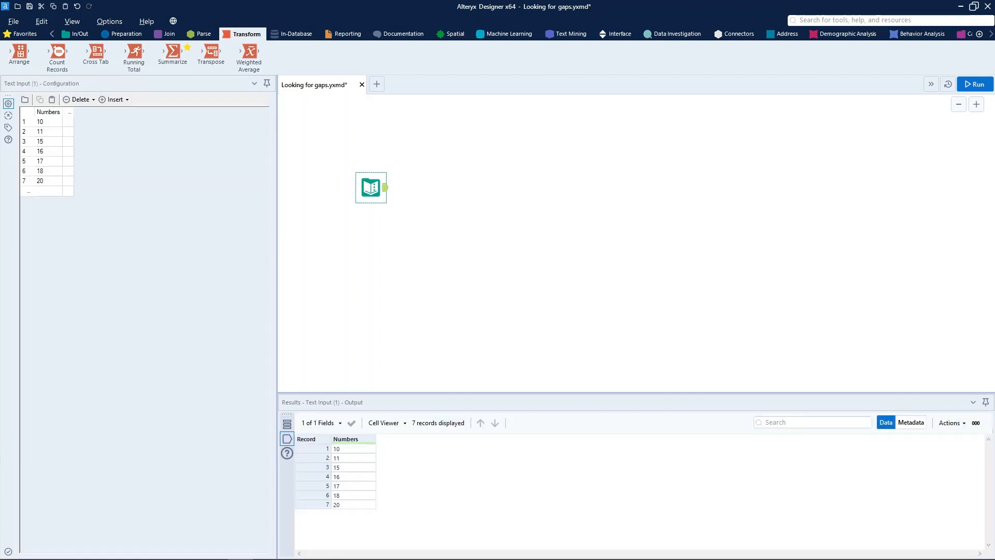
{"action": "left_click_drag", "start_coordinate": [48, 121], "coordinate": [49, 181]}
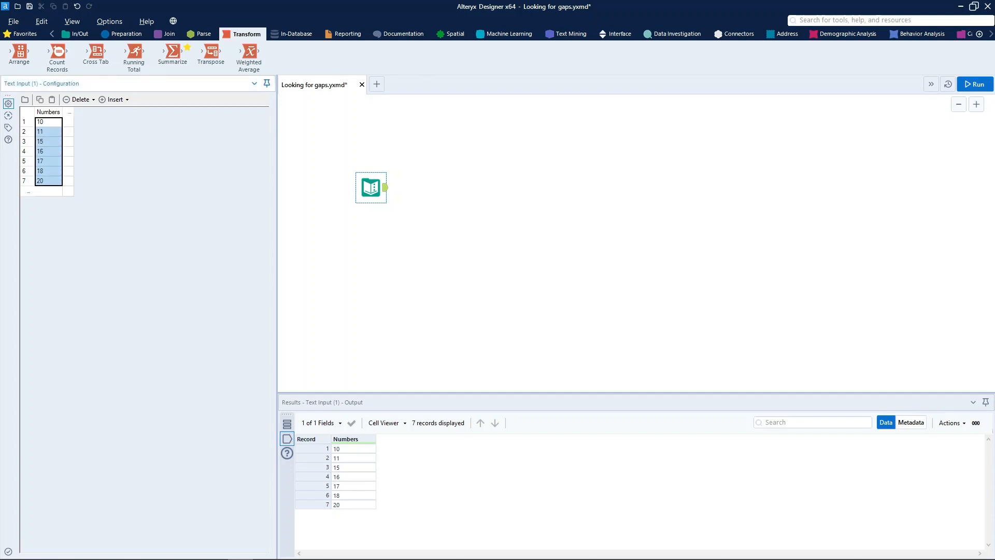
{"action": "left_click", "coordinate": [48, 132]}
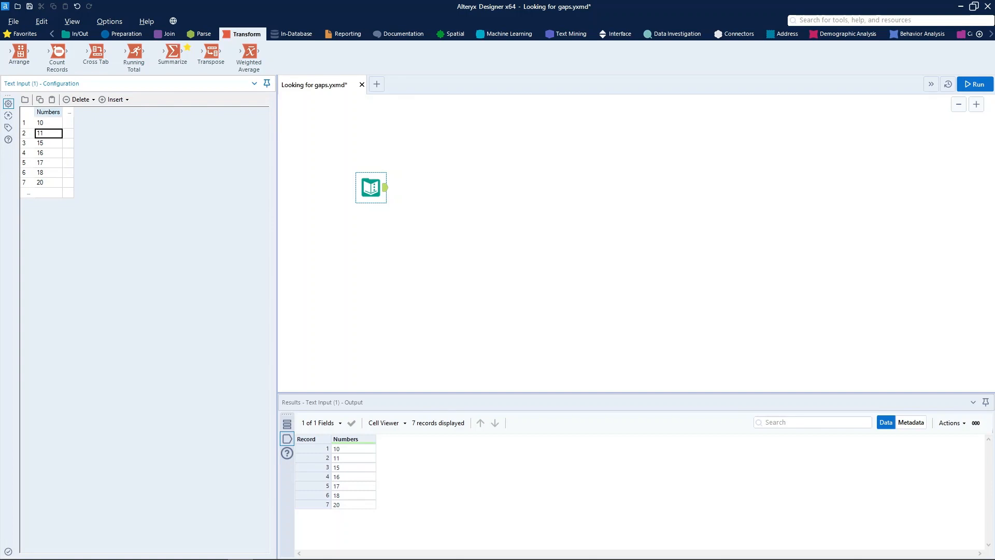
{"action": "left_click_drag", "start_coordinate": [48, 123], "coordinate": [48, 183]}
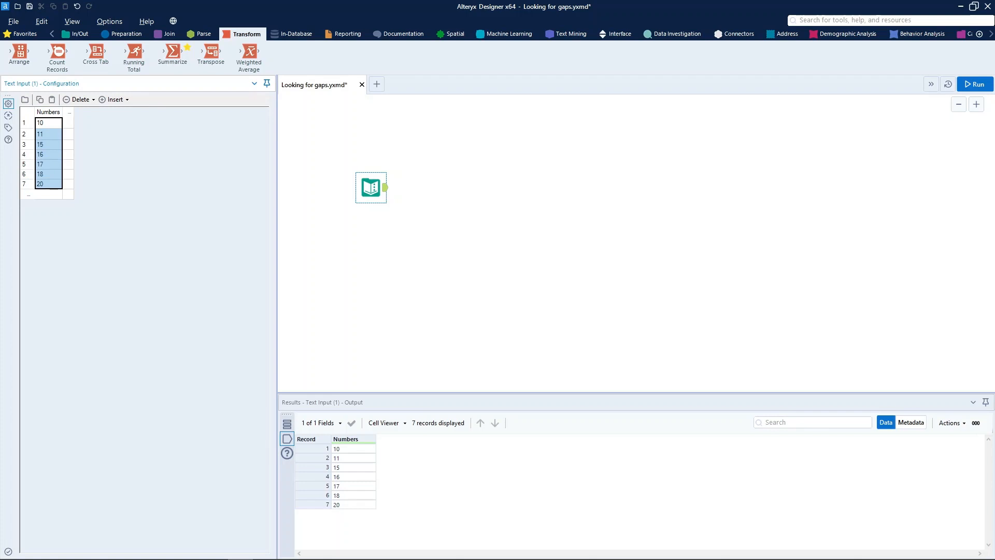
{"action": "left_click", "coordinate": [48, 164]}
{"action": "left_click", "coordinate": [48, 155]}
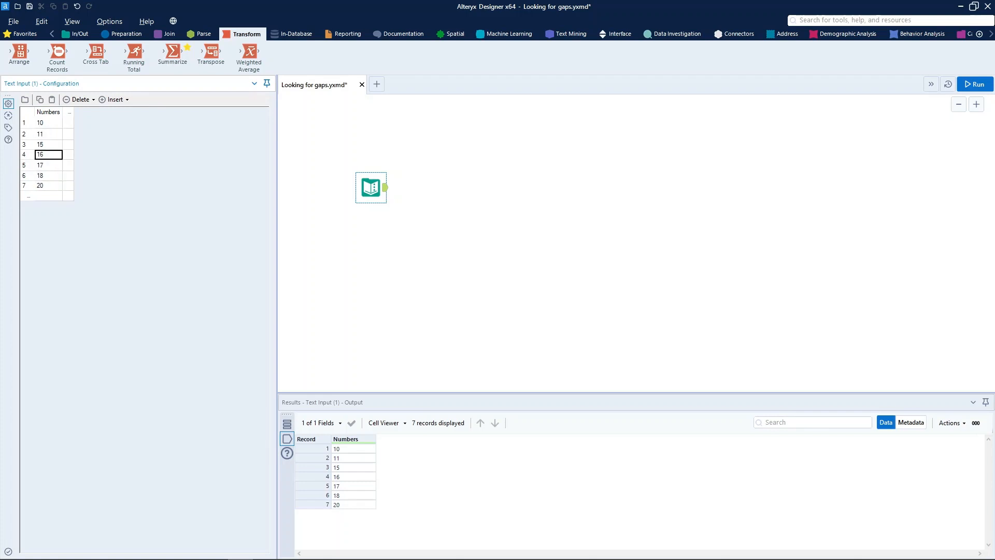
{"action": "left_click", "coordinate": [49, 123]}
{"action": "left_click", "coordinate": [49, 123]}
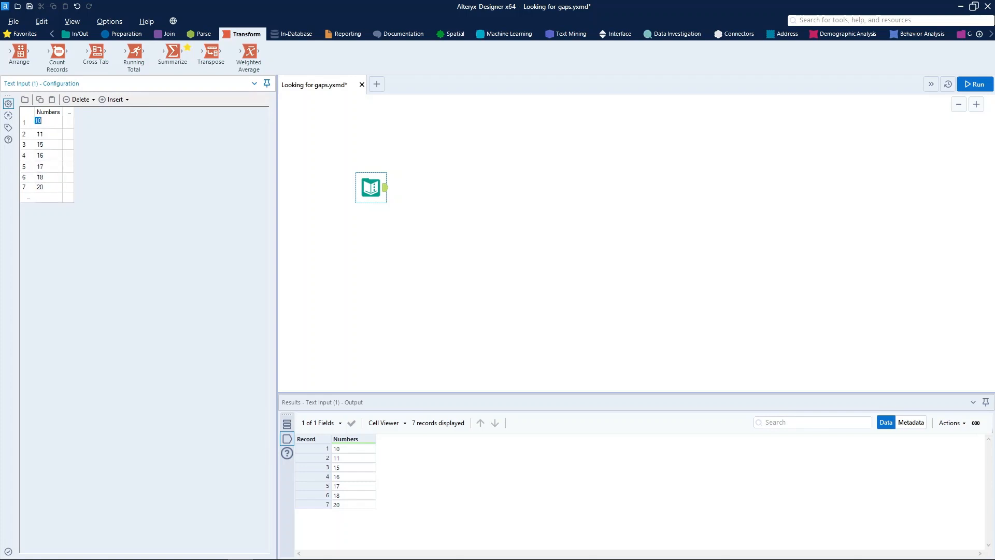
{"action": "left_click", "coordinate": [48, 187]}
{"action": "left_click", "coordinate": [49, 187]}
{"action": "left_click", "coordinate": [46, 187]}
{"action": "key", "text": "ctrl+r"}
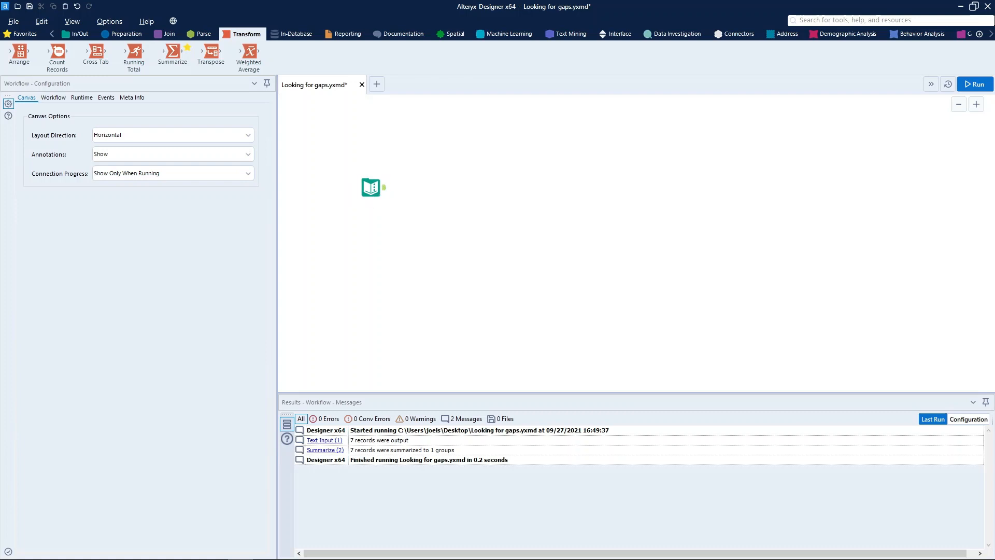
{"action": "left_click", "coordinate": [371, 187]}
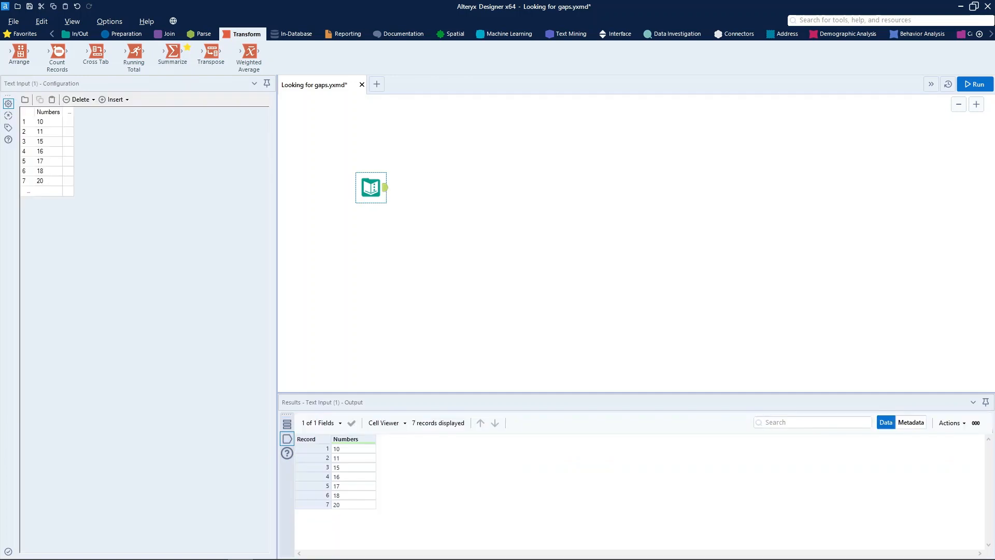
{"action": "left_click_drag", "start_coordinate": [48, 122], "coordinate": [48, 181]}
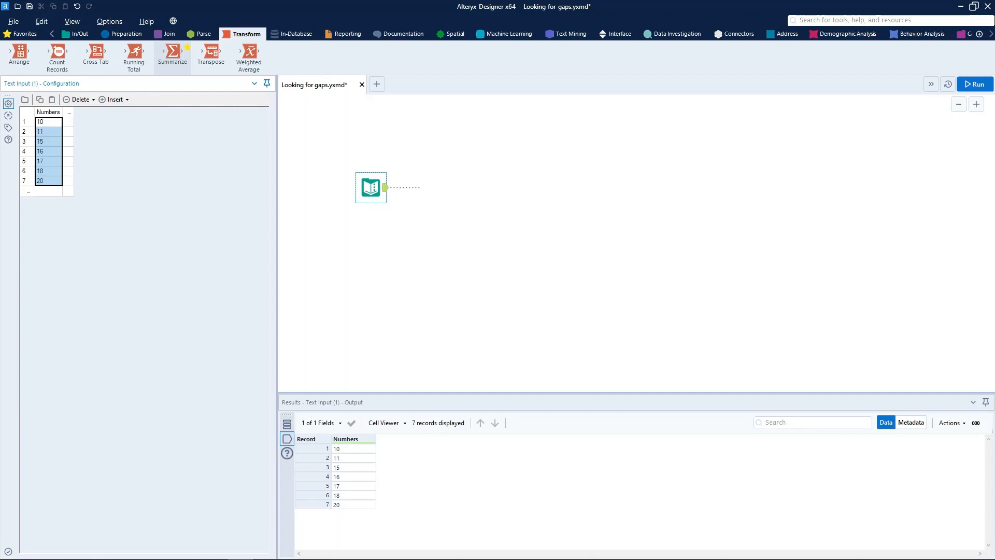
Connect a Summarize tool after the Text Input and add First and Last actions on the Numbers field.
{"action": "left_click_drag", "start_coordinate": [173, 52], "coordinate": [434, 187]}
{"action": "left_click", "coordinate": [139, 314]}
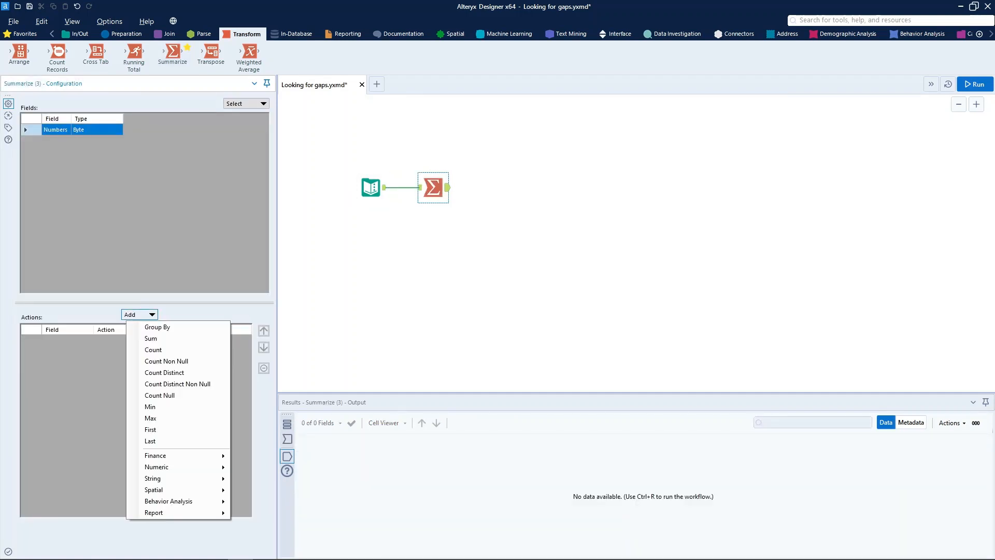
{"action": "left_click", "coordinate": [150, 430]}
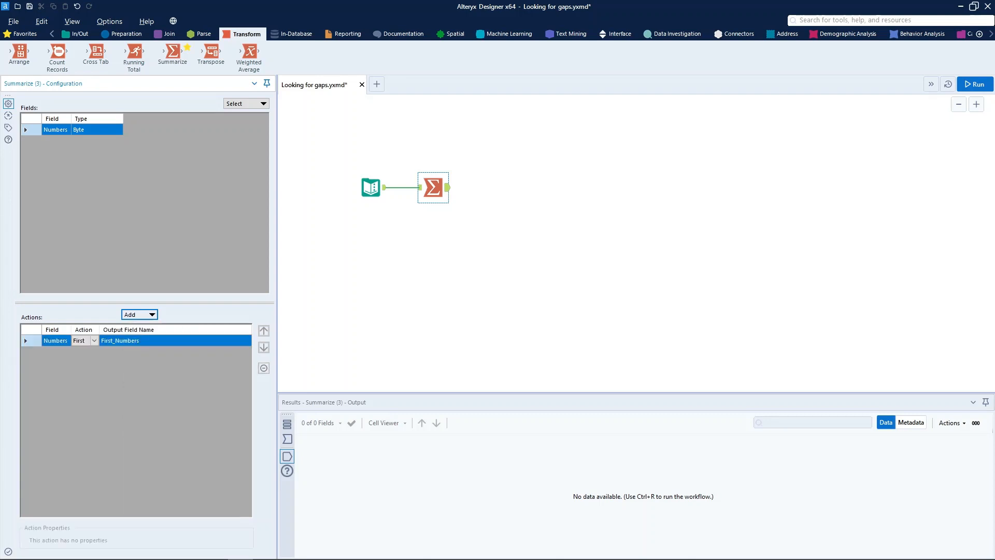
{"action": "left_click", "coordinate": [139, 314]}
{"action": "left_click", "coordinate": [151, 430]}
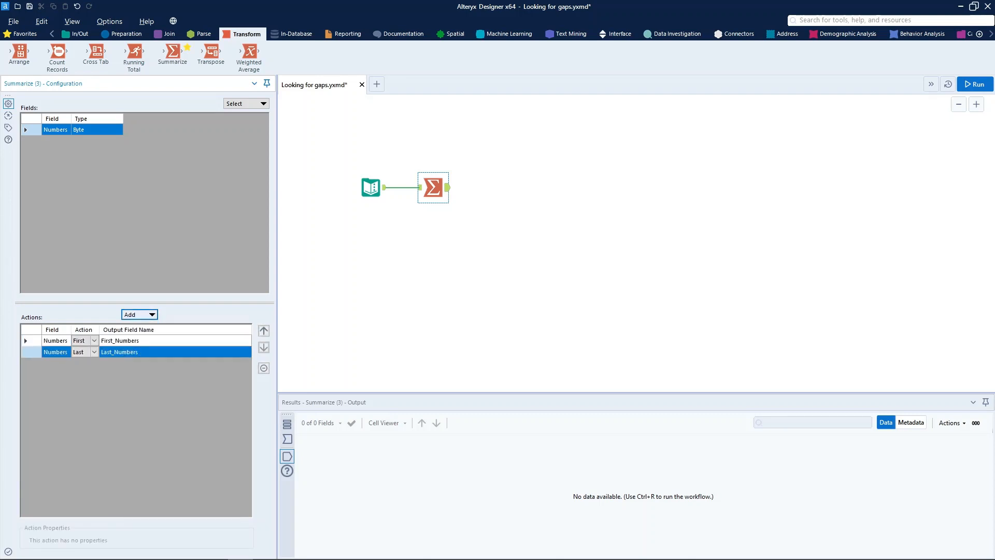
Rename the two Summarize output fields to First and Last.
{"action": "left_click", "coordinate": [142, 341]}
{"action": "left_click_drag", "start_coordinate": [142, 340], "coordinate": [112, 352]}
{"action": "key", "text": "BackSpace"}
{"action": "left_click", "coordinate": [141, 352]}
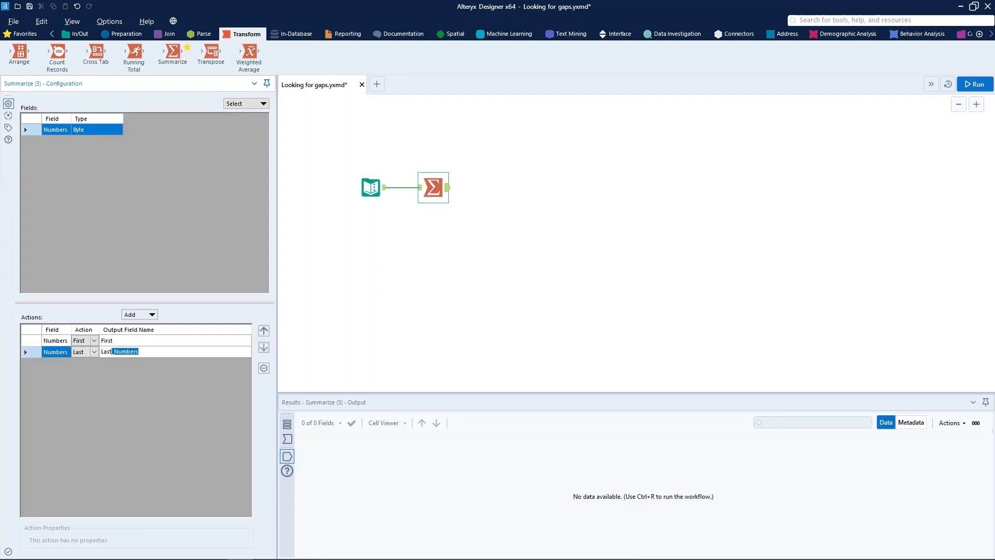
{"action": "key", "text": "BackSpace"}
Run the workflow and show the Summarize tool's output.
{"action": "key", "text": "ctrl+r"}
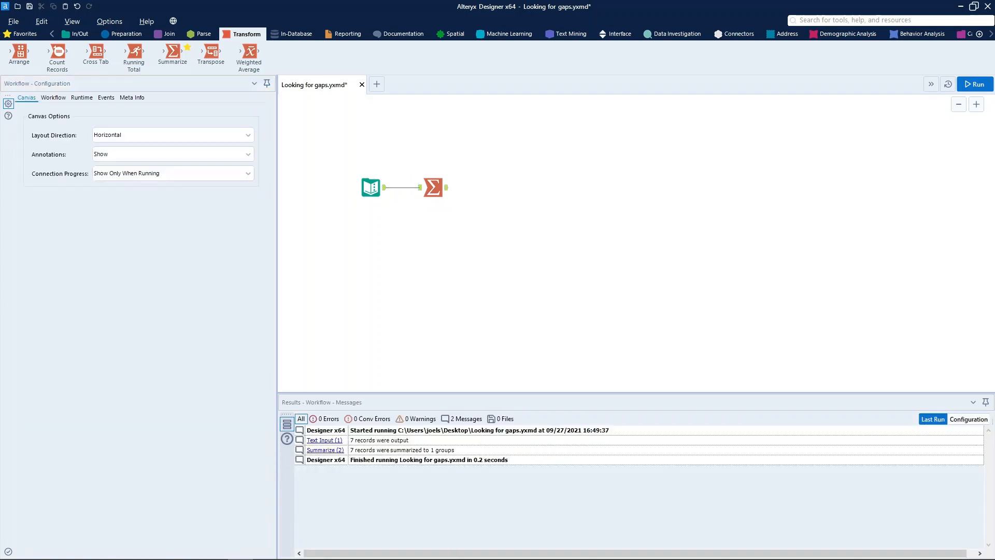
{"action": "left_click", "coordinate": [974, 84]}
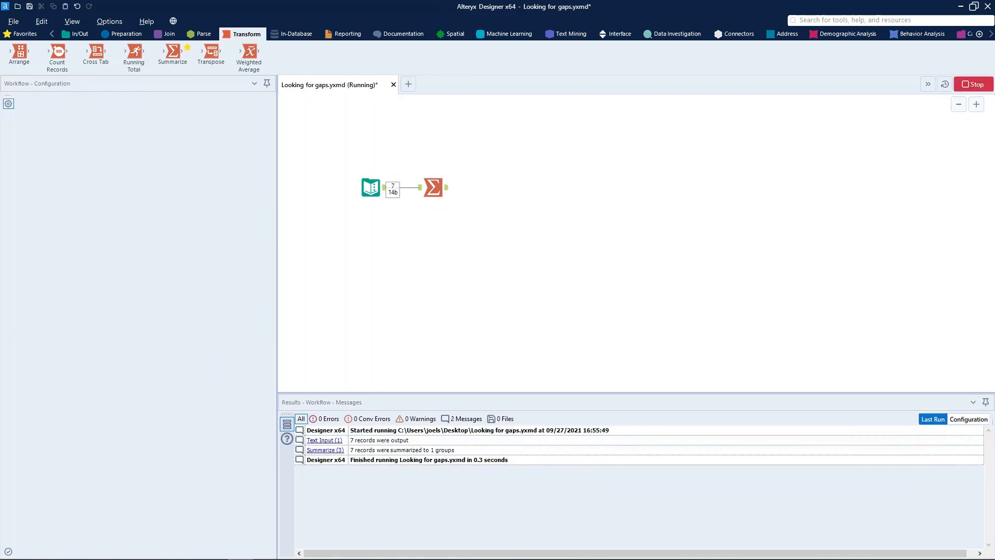
{"action": "left_click", "coordinate": [447, 187]}
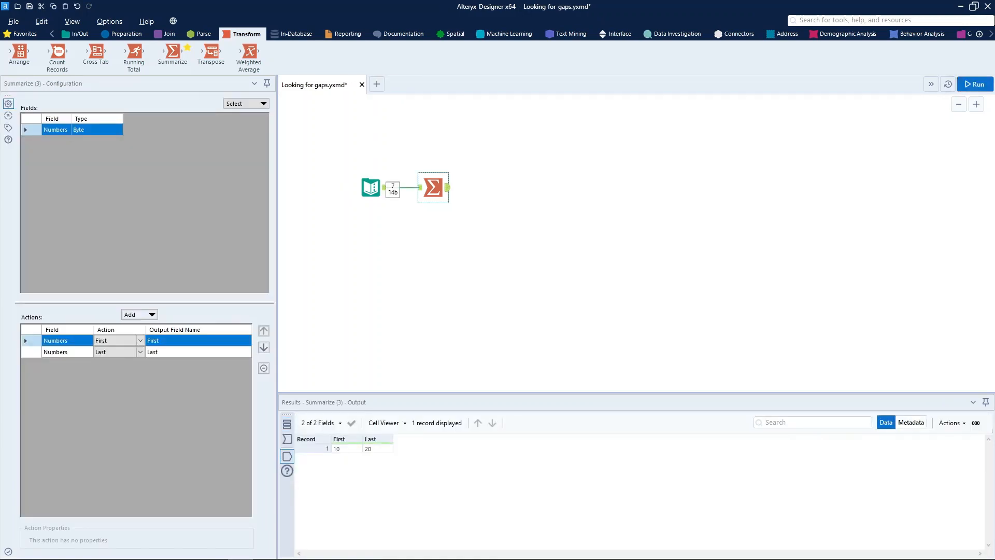
Examine the First and Last values in the Summarize results.
{"action": "left_click", "coordinate": [346, 448]}
{"action": "left_click", "coordinate": [377, 448]}
{"action": "left_click", "coordinate": [346, 448]}
{"action": "left_click", "coordinate": [378, 449]}
{"action": "left_click", "coordinate": [346, 449]}
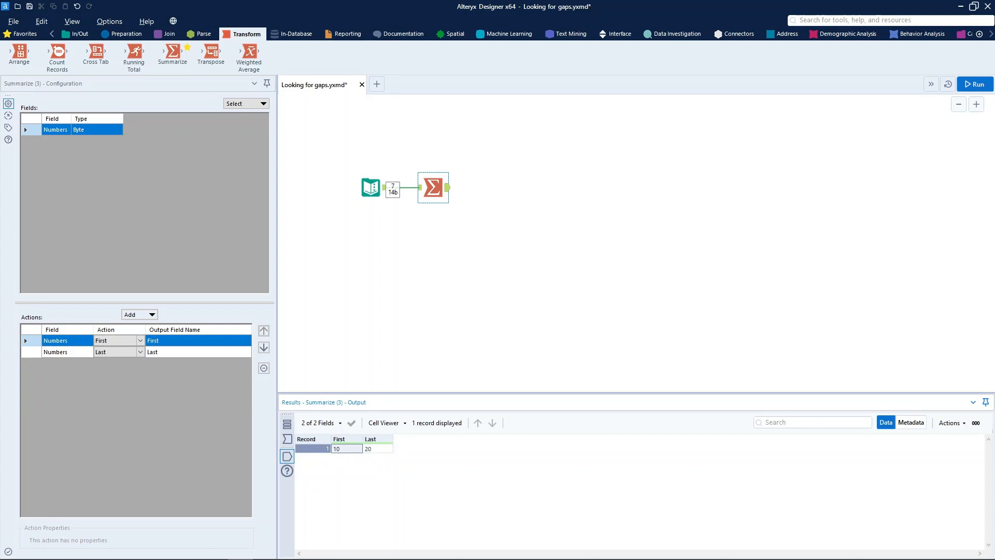
{"action": "left_click", "coordinate": [377, 449]}
{"action": "left_click", "coordinate": [346, 448]}
{"action": "left_click", "coordinate": [377, 449]}
{"action": "left_click", "coordinate": [347, 449]}
{"action": "left_click", "coordinate": [377, 449]}
{"action": "left_click", "coordinate": [313, 449]}
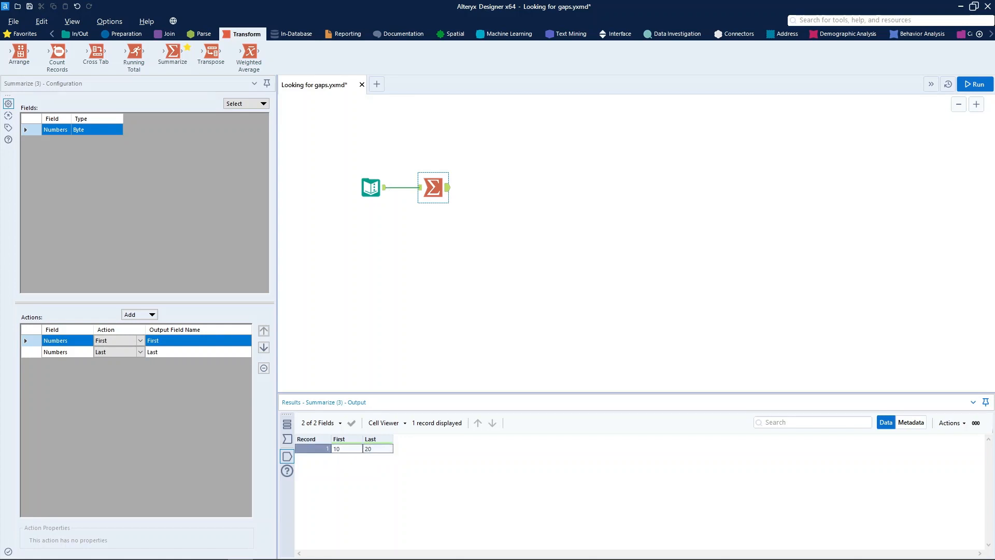
{"action": "left_click", "coordinate": [346, 448]}
{"action": "left_click", "coordinate": [377, 448]}
{"action": "left_click", "coordinate": [346, 449]}
{"action": "left_click", "coordinate": [377, 449]}
Add a Generate Rows tool connected to the output of the Summarize tool.
{"action": "left_click", "coordinate": [122, 34]}
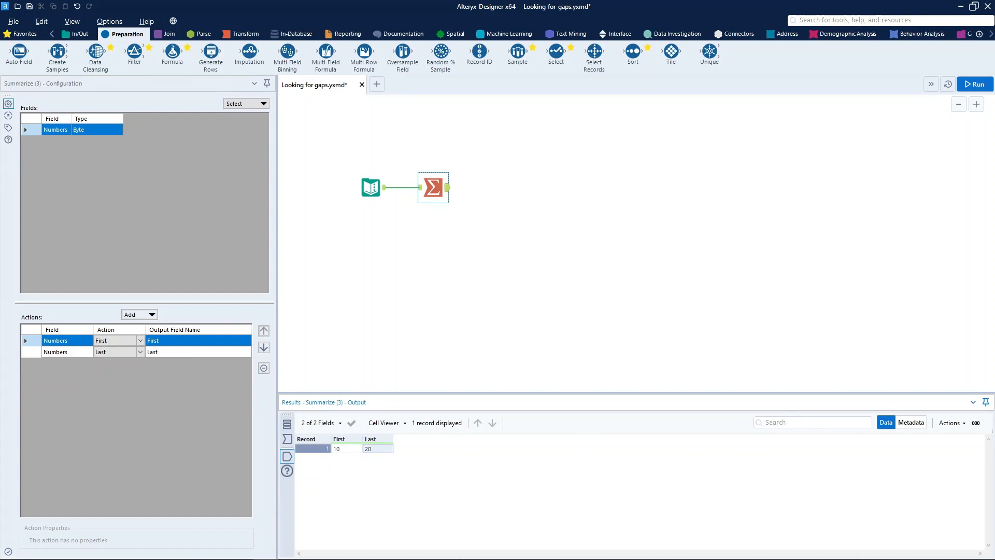
{"action": "mouse_move", "coordinate": [210, 51]}
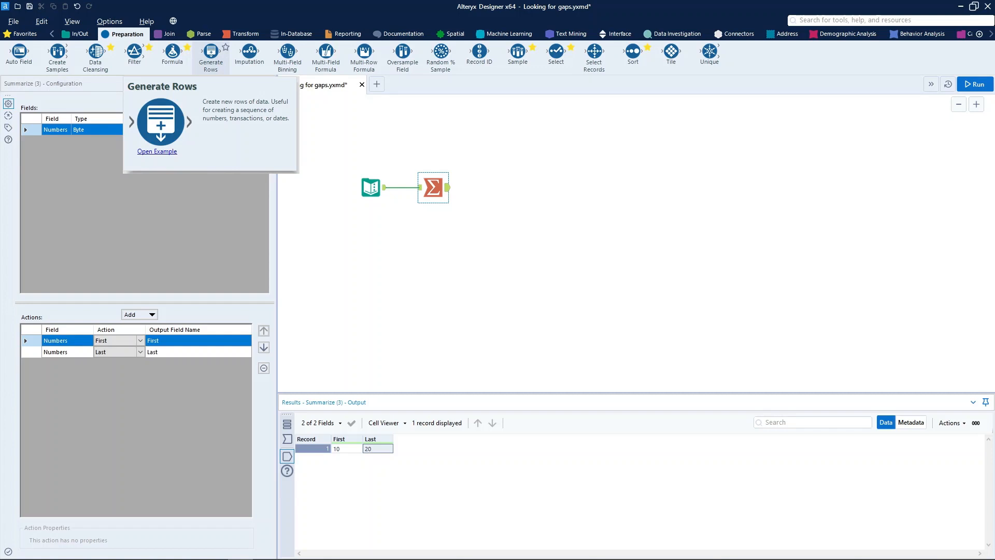
{"action": "left_click_drag", "start_coordinate": [210, 52], "coordinate": [494, 187]}
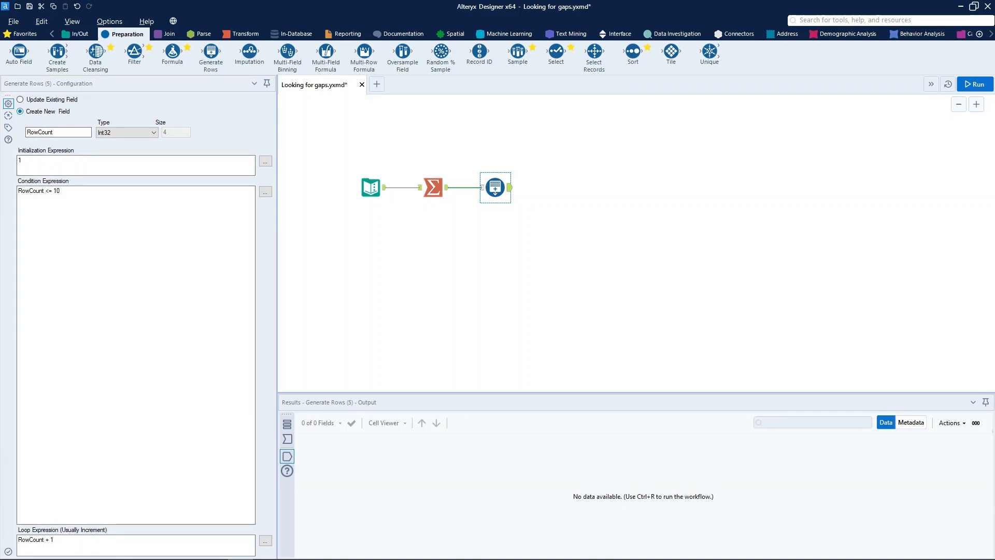
Have Generate Rows create a new field named NumCount with the Int32 type.
{"action": "left_click", "coordinate": [43, 111]}
{"action": "left_click", "coordinate": [39, 132]}
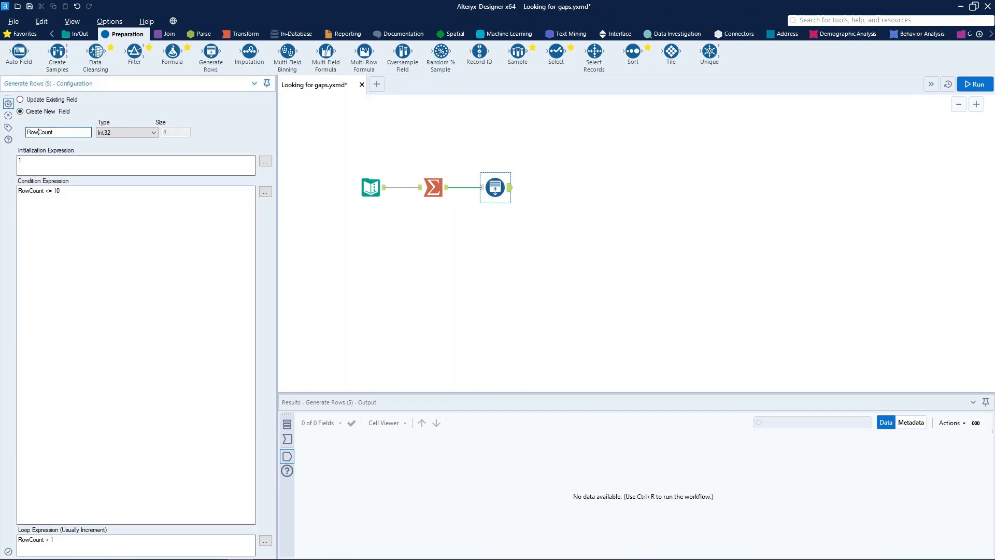
{"action": "key", "text": "BackSpace"}
{"action": "key", "text": "BackSpace"}
{"action": "key", "text": "BackSpace"}
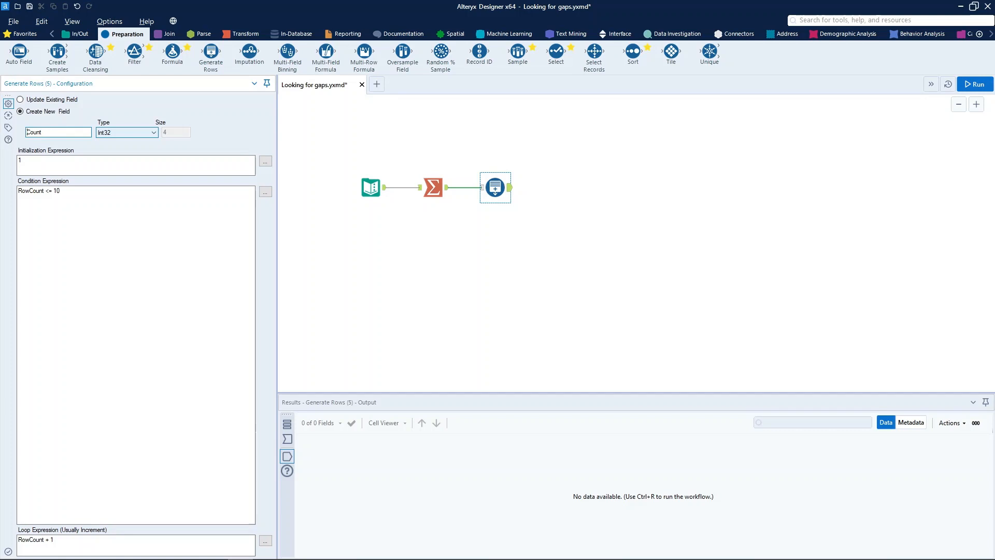
{"action": "type", "text": "Num"}
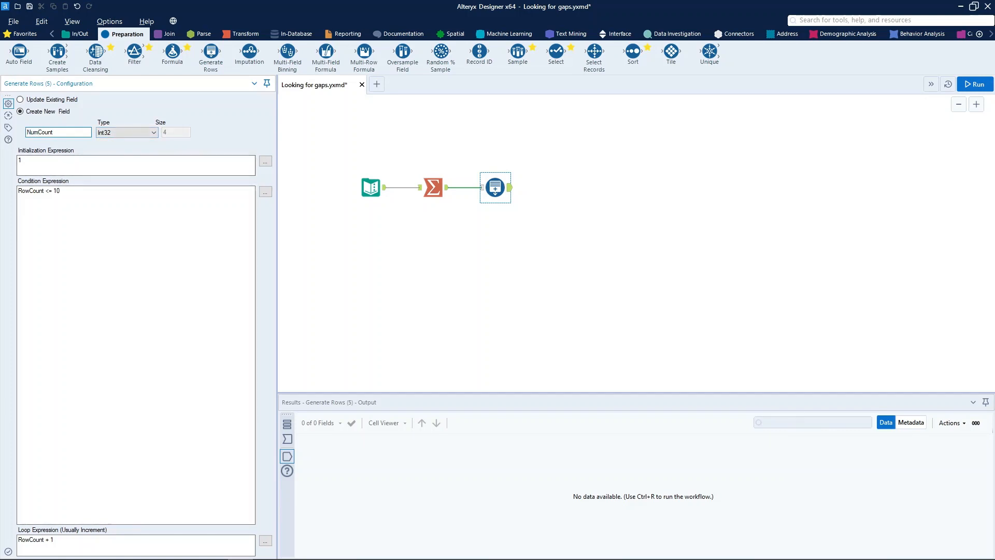
{"action": "left_click", "coordinate": [127, 133]}
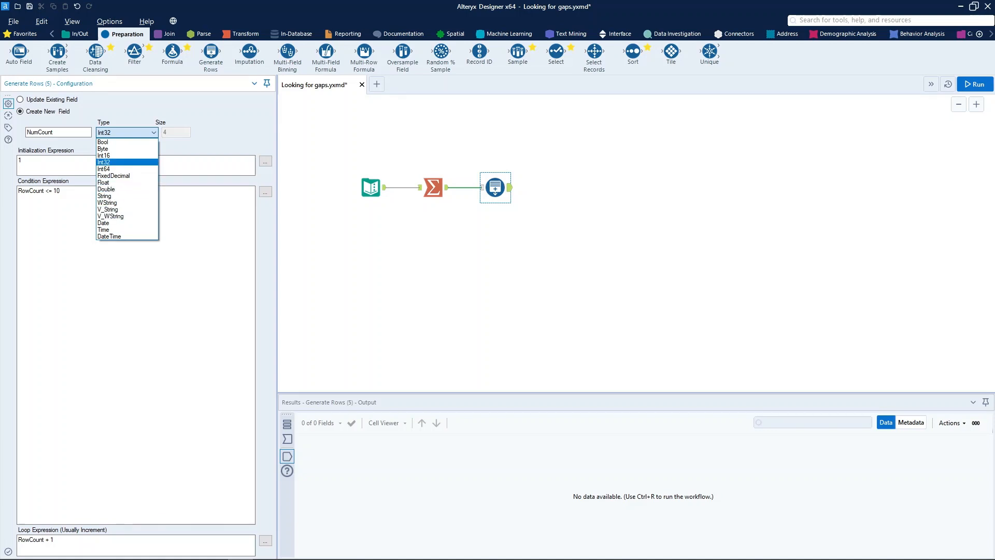
{"action": "left_click", "coordinate": [127, 162]}
Set the initialization expression of Generate Rows to the existing field [First].
{"action": "left_click", "coordinate": [127, 165]}
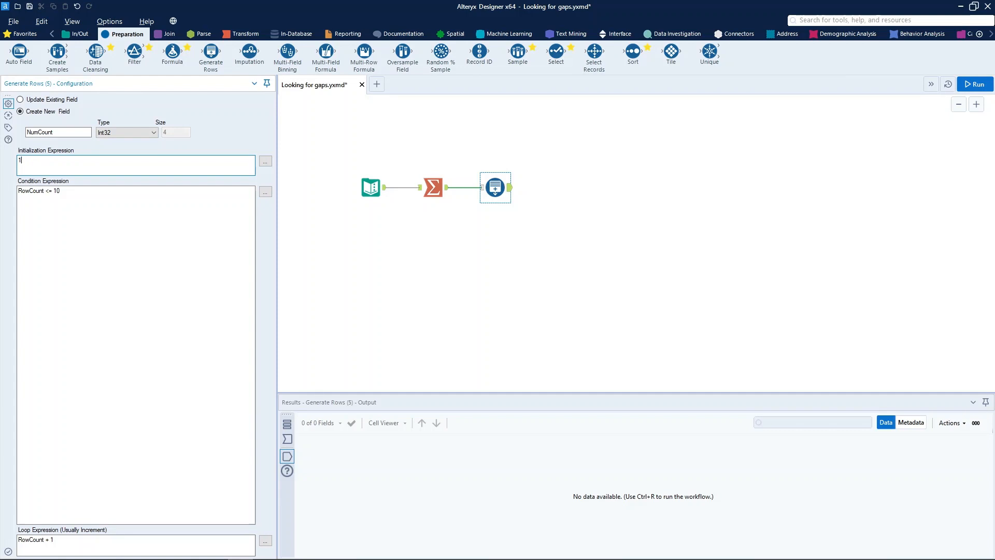
{"action": "key", "text": "BackSpace"}
{"action": "type", "text": "[First]"}
{"action": "key", "text": "BackSpace"}
{"action": "key", "text": "BackSpace"}
{"action": "key", "text": "BackSpace"}
{"action": "key", "text": "BackSpace"}
{"action": "key", "text": "BackSpace"}
{"action": "key", "text": "BackSpace"}
{"action": "key", "text": "BackSpace"}
{"action": "left_click", "coordinate": [265, 161]}
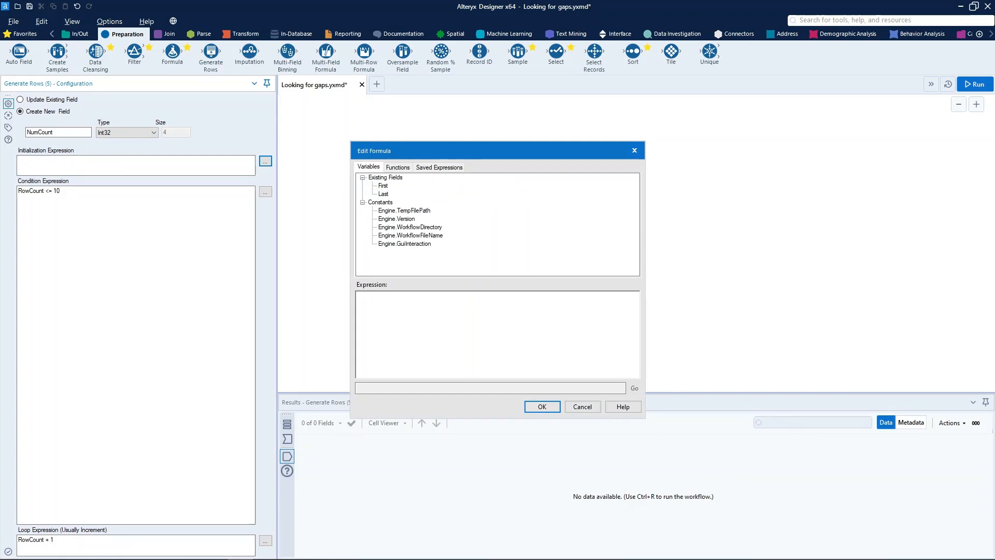
{"action": "double_click", "coordinate": [382, 186]}
{"action": "key", "text": "Return"}
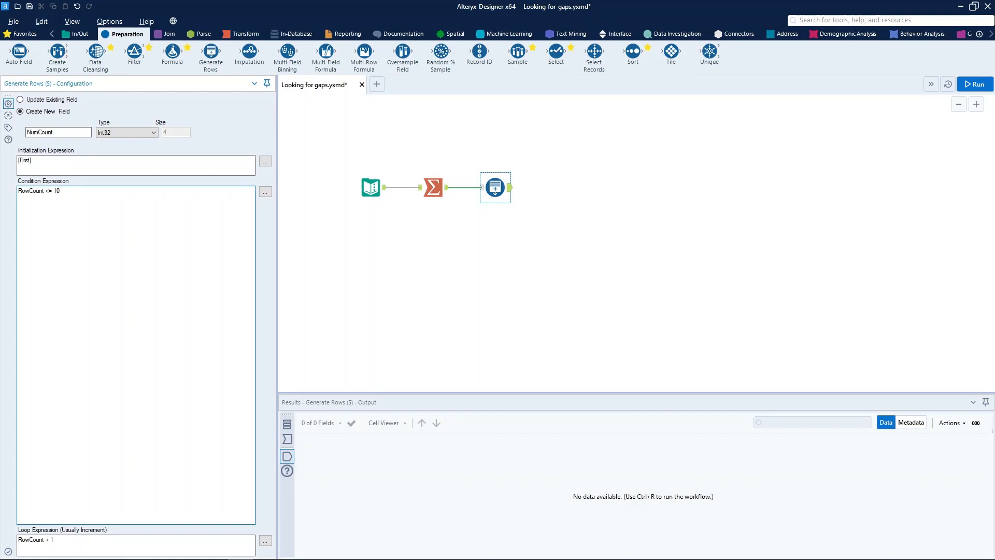
Replace RowCount with NumCount in the condition expression.
{"action": "key", "text": "ctrl+a"}
{"action": "key", "text": "Right"}
{"action": "key", "text": "ctrl+a"}
{"action": "key", "text": "Right"}
{"action": "key", "text": "ctrl+a"}
{"action": "key", "text": "Right"}
{"action": "left_click", "coordinate": [30, 190]}
{"action": "key", "text": "BackSpace"}
{"action": "key", "text": "BackSpace"}
{"action": "key", "text": "BackSpace"}
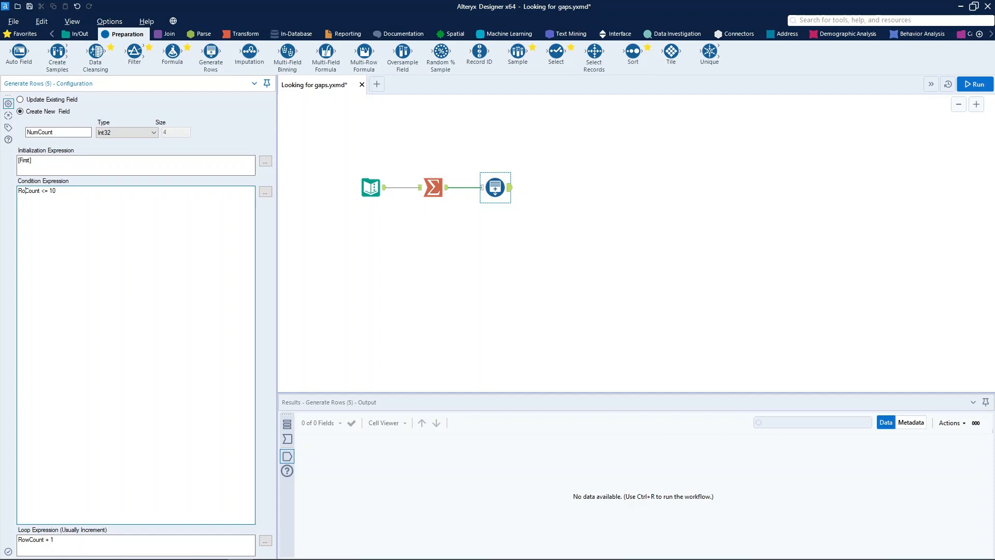
{"action": "type", "text": "Num"}
Make the existing field [Last] the upper limit so the condition expression reads NumCount <= [Last].
{"action": "left_click", "coordinate": [266, 192]}
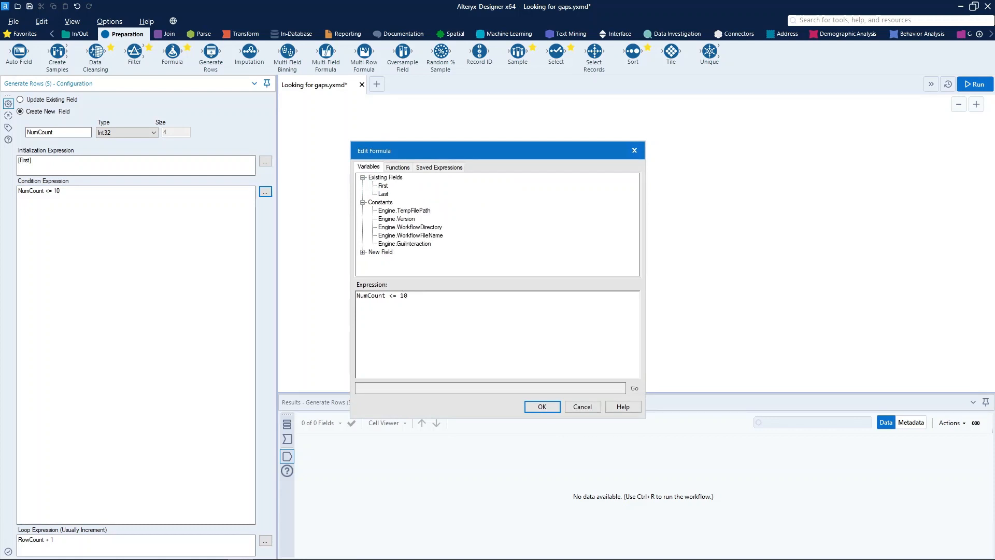
{"action": "key", "text": "BackSpace"}
{"action": "key", "text": "BackSpace"}
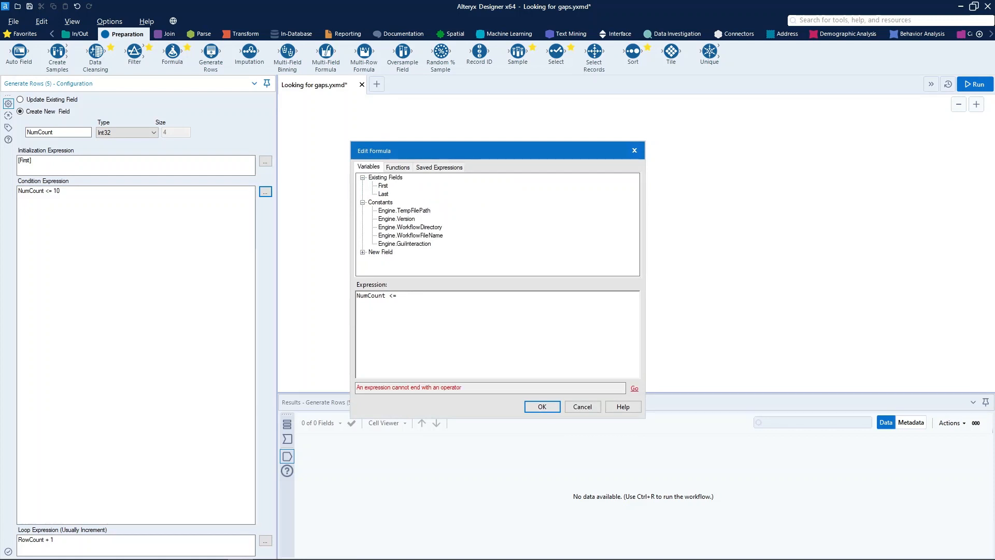
{"action": "double_click", "coordinate": [383, 193]}
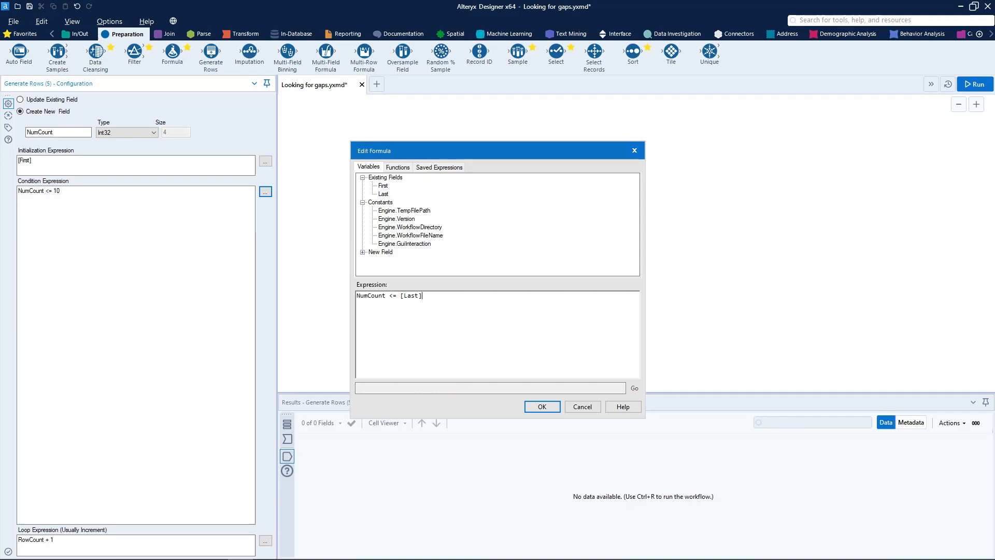
{"action": "left_click_drag", "start_coordinate": [422, 295], "coordinate": [403, 295]}
{"action": "left_click", "coordinate": [447, 308]}
{"action": "left_click", "coordinate": [542, 407]}
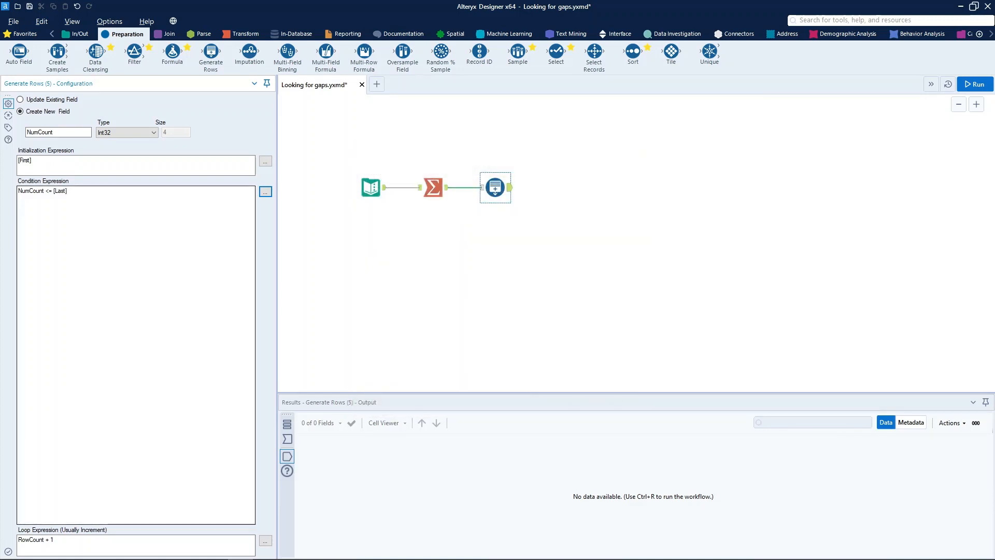
Examine the loop expression and compare it with the condition expression in Generate Rows.
{"action": "left_click", "coordinate": [56, 540]}
{"action": "left_click_drag", "start_coordinate": [55, 540], "coordinate": [17, 539]}
{"action": "left_click", "coordinate": [56, 539]}
{"action": "left_click", "coordinate": [22, 540]}
{"action": "left_click", "coordinate": [22, 539]}
{"action": "left_click", "coordinate": [54, 540]}
{"action": "left_click", "coordinate": [54, 539]}
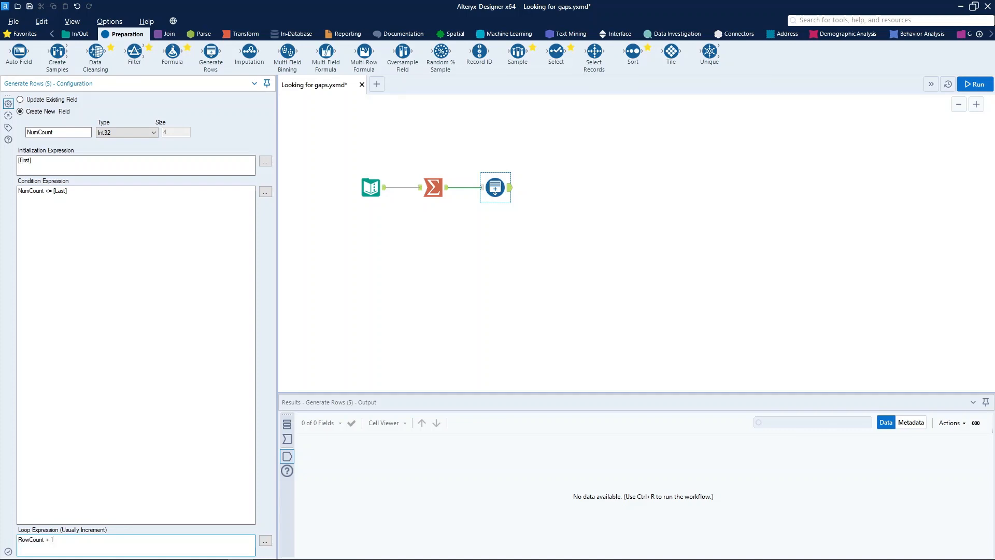
{"action": "left_click_drag", "start_coordinate": [69, 191], "coordinate": [18, 191]}
{"action": "left_click", "coordinate": [69, 192]}
{"action": "left_click", "coordinate": [69, 191]}
Change the loop expression to NumCount + 1 and run the workflow.
{"action": "left_click", "coordinate": [36, 540]}
{"action": "key", "text": "BackSpace"}
{"action": "key", "text": "BackSpace"}
{"action": "key", "text": "BackSpace"}
{"action": "type", "text": "Num"}
{"action": "key", "text": "ctrl+r"}
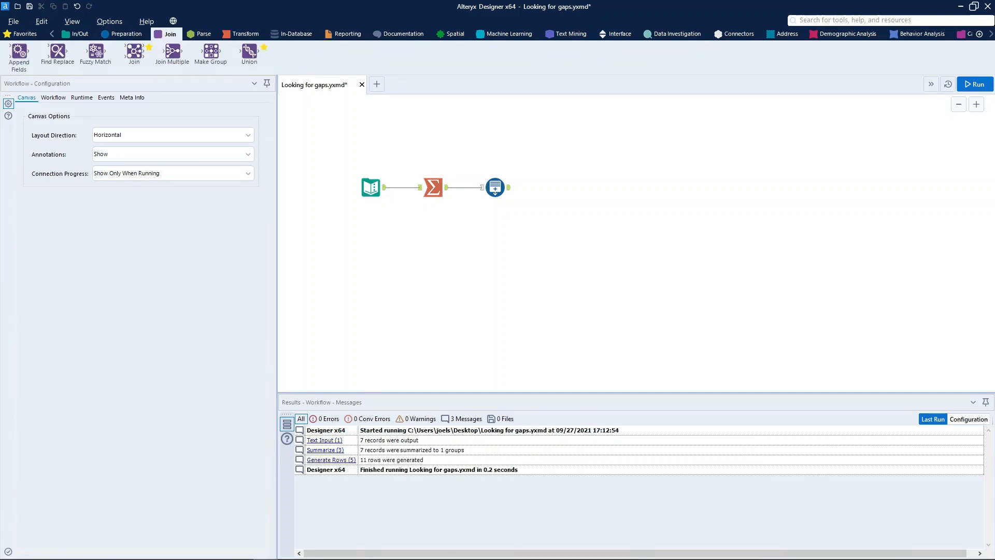
Run the workflow and examine the NumCount values in the Generate Rows output from first to last record.
{"action": "left_click", "coordinate": [974, 84]}
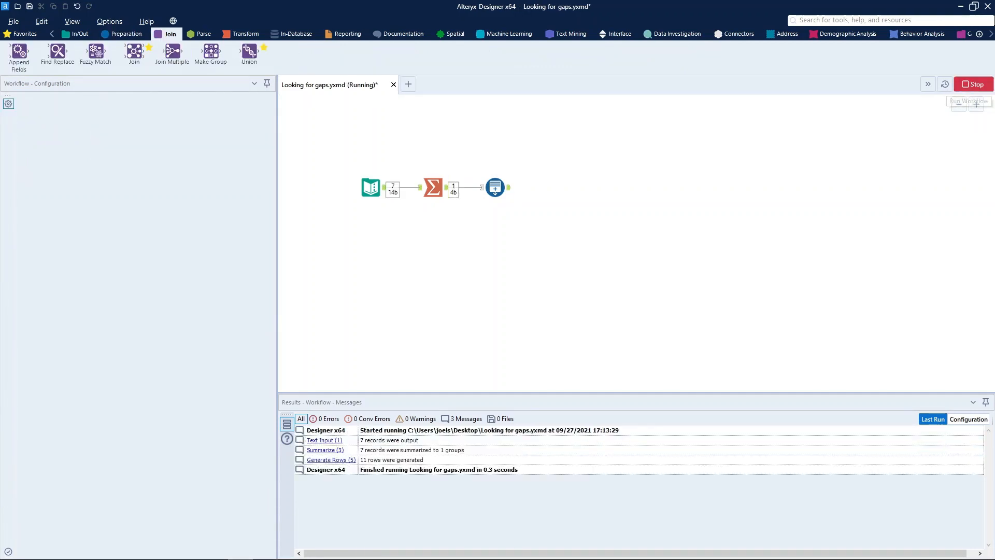
{"action": "left_click", "coordinate": [509, 187]}
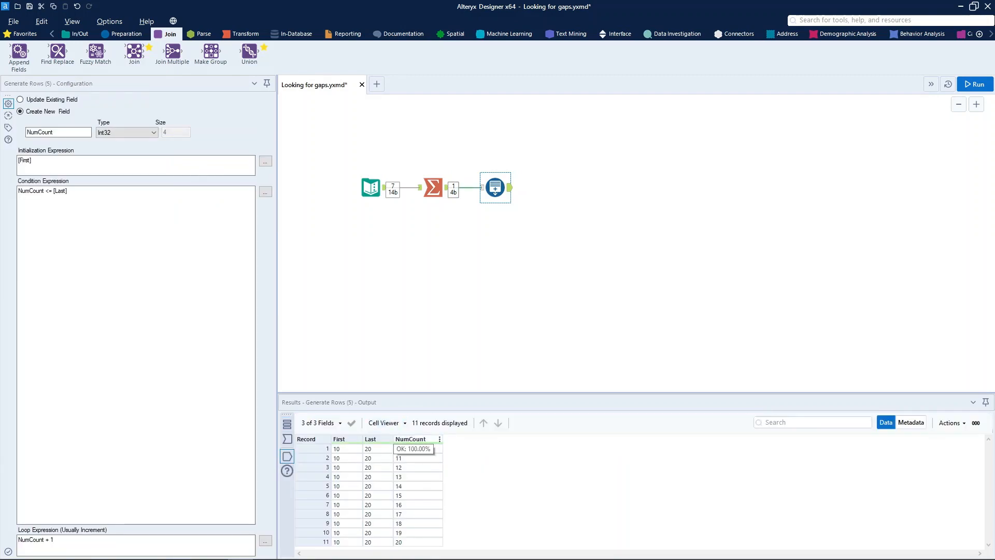
{"action": "left_click_drag", "start_coordinate": [413, 449], "coordinate": [413, 542]}
{"action": "left_click", "coordinate": [413, 467]}
{"action": "left_click_drag", "start_coordinate": [413, 449], "coordinate": [413, 542]}
{"action": "left_click", "coordinate": [413, 458]}
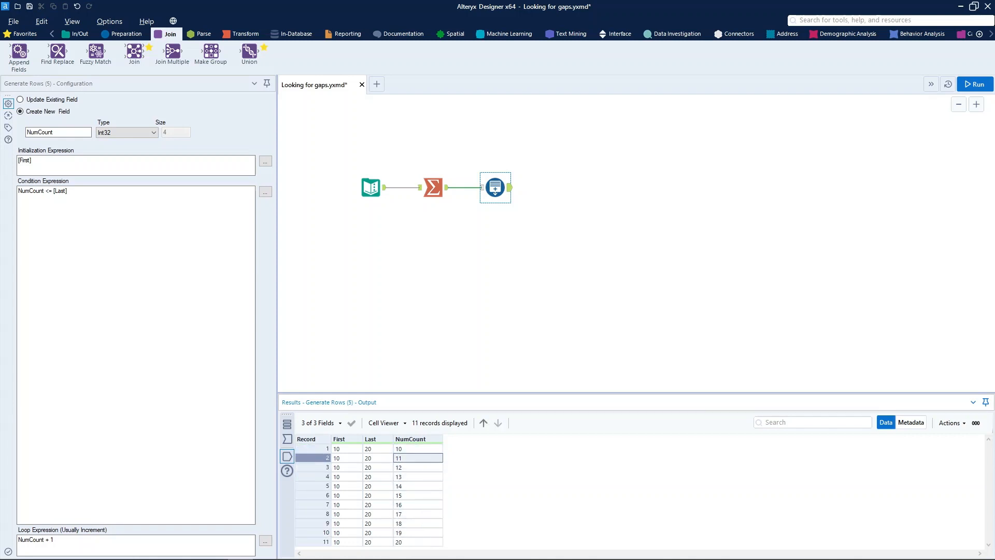
{"action": "left_click_drag", "start_coordinate": [413, 449], "coordinate": [413, 542]}
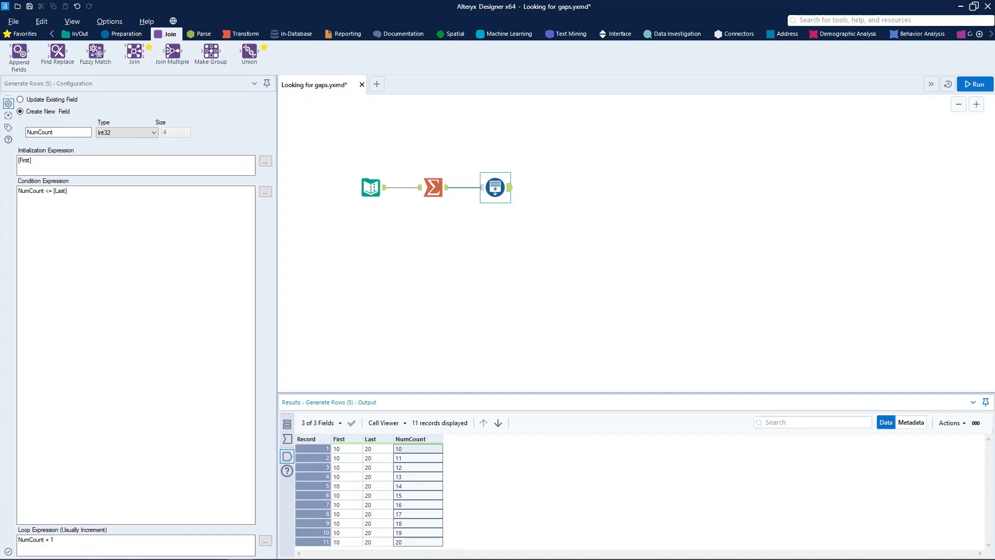
{"action": "left_click", "coordinate": [413, 532]}
{"action": "left_click", "coordinate": [413, 486]}
{"action": "left_click", "coordinate": [413, 448]}
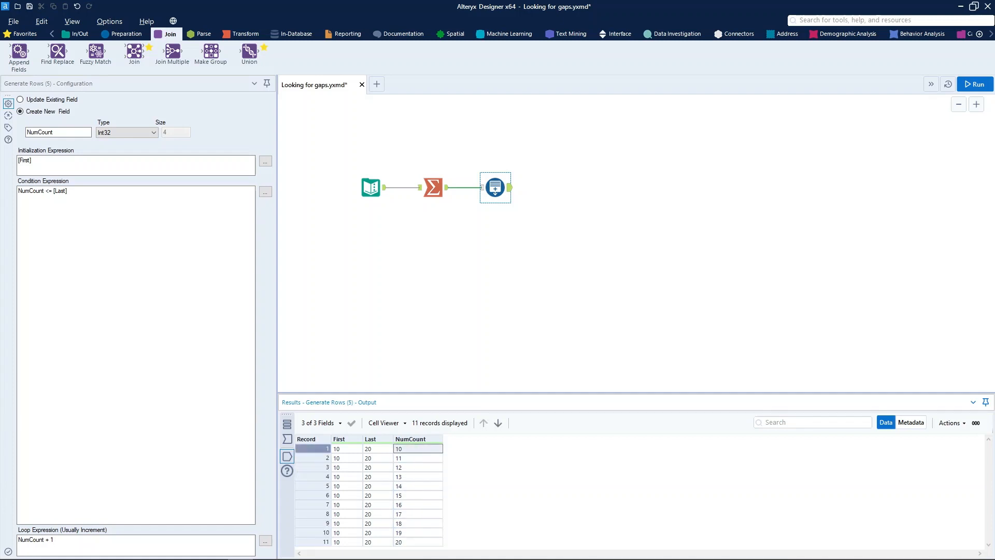
{"action": "left_click", "coordinate": [413, 542]}
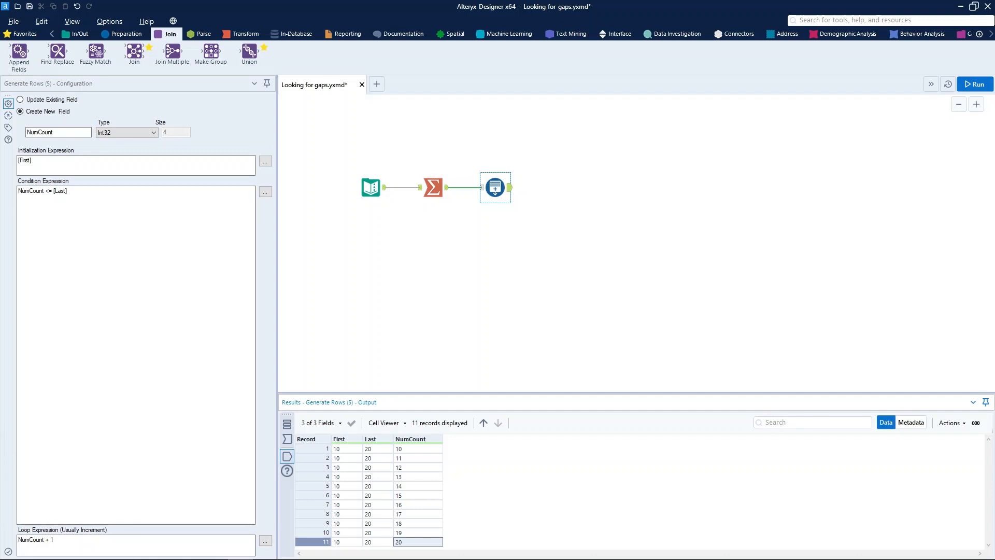
Add a Join tool with the Generate Rows output as its right input and the Text Input data as its left input.
{"action": "left_click_drag", "start_coordinate": [134, 51], "coordinate": [563, 162]}
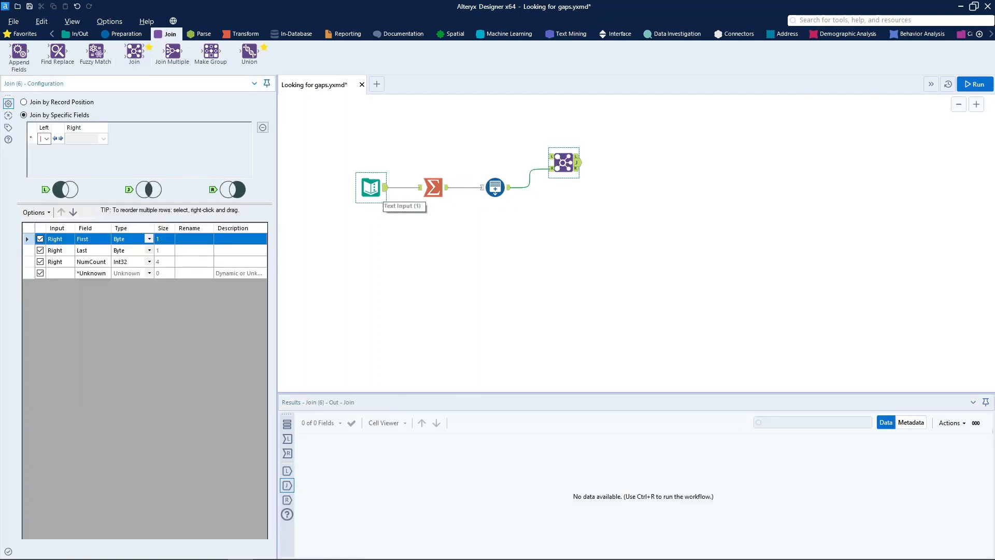
{"action": "left_click_drag", "start_coordinate": [385, 187], "coordinate": [549, 157]}
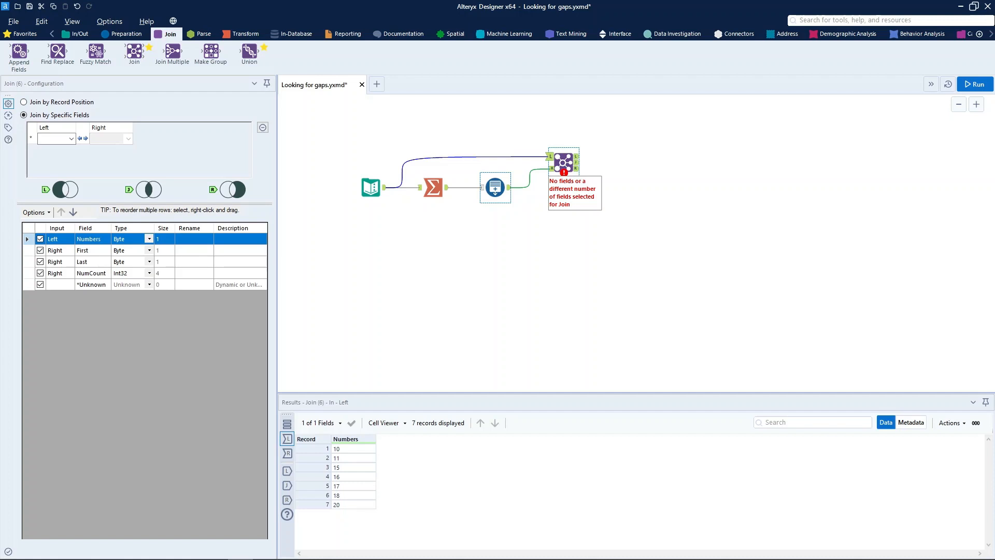
{"action": "left_click", "coordinate": [495, 187]}
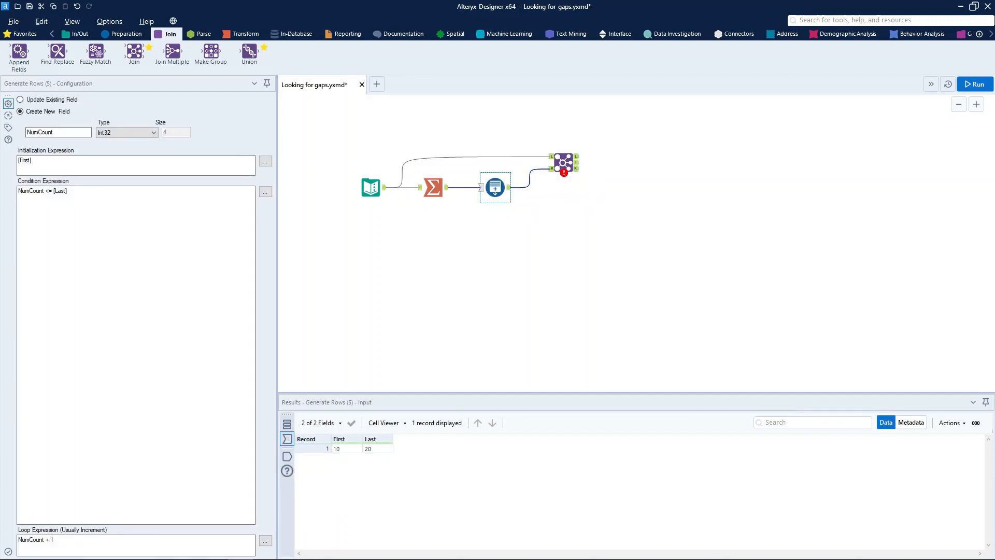
Join by specific fields, matching Numbers on the left to NumCount on the right, and run the workflow.
{"action": "left_click", "coordinate": [563, 162]}
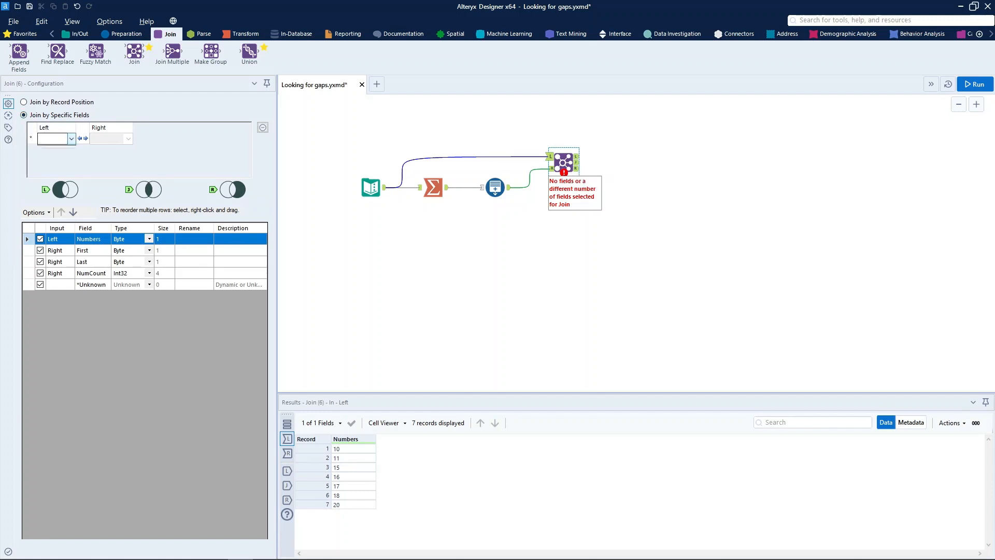
{"action": "left_click", "coordinate": [71, 139]}
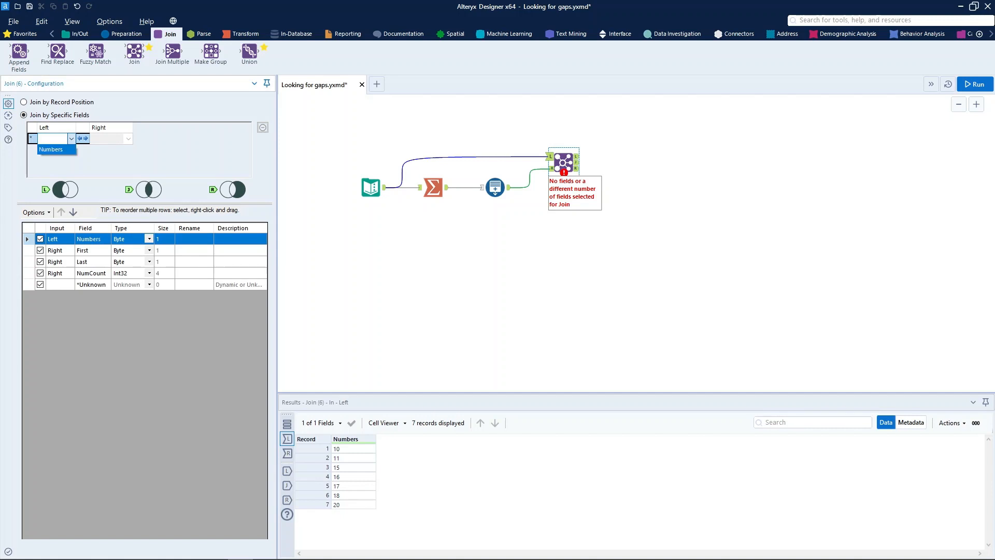
{"action": "left_click", "coordinate": [52, 149]}
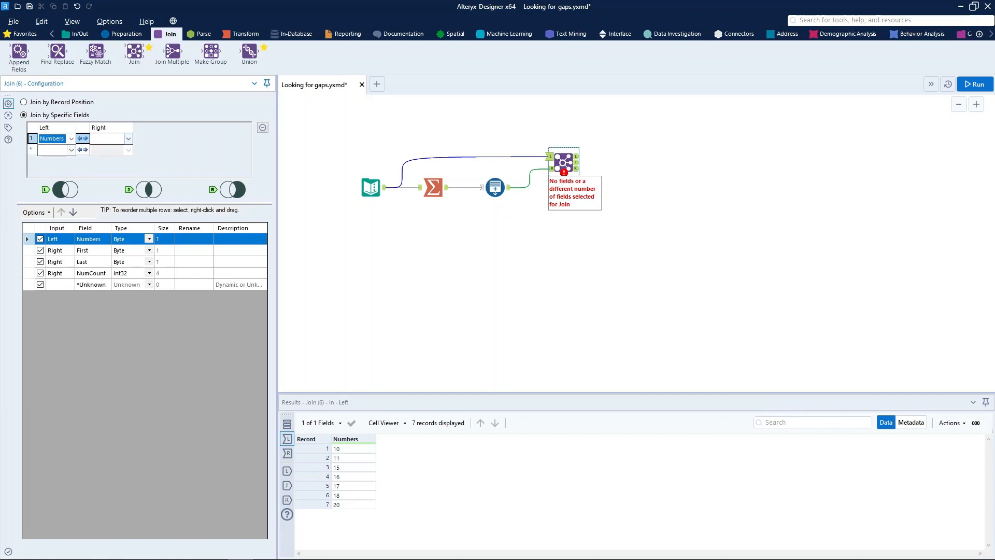
{"action": "left_click", "coordinate": [129, 139]}
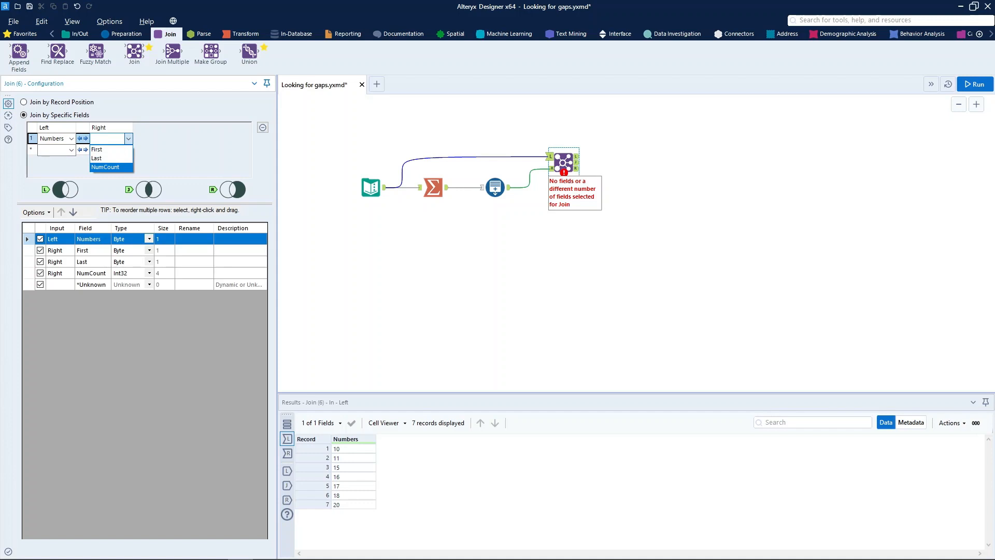
{"action": "left_click", "coordinate": [105, 167]}
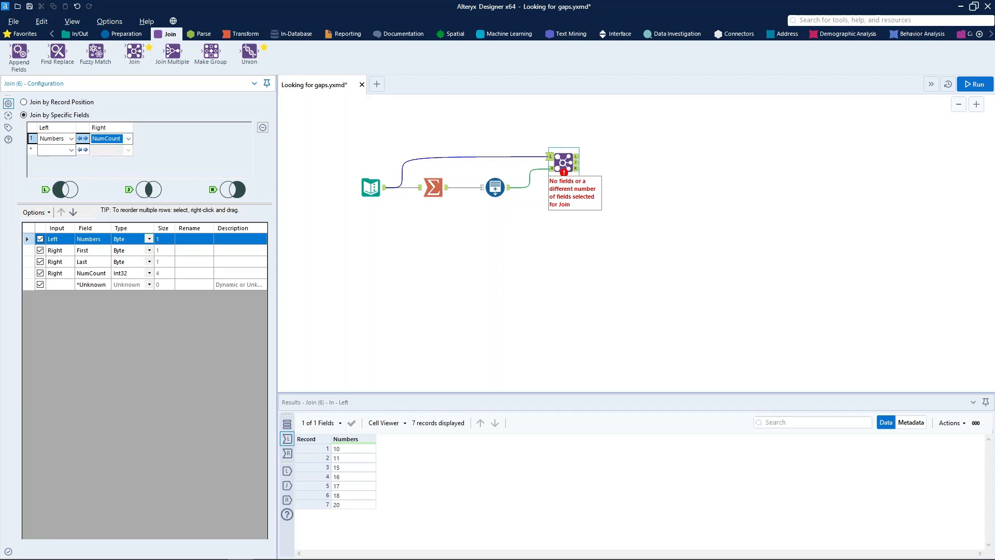
{"action": "key", "text": "ctrl+r"}
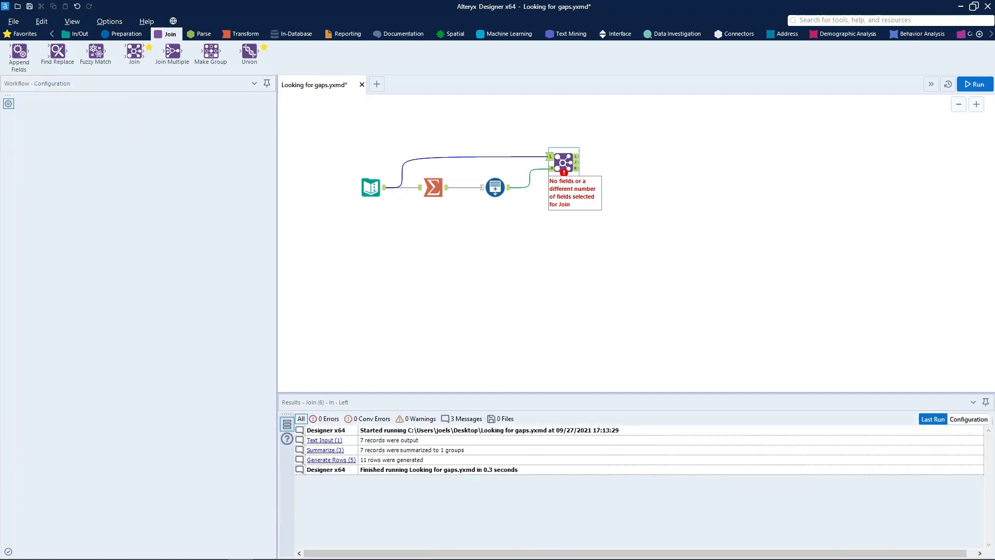
{"action": "left_click", "coordinate": [974, 84]}
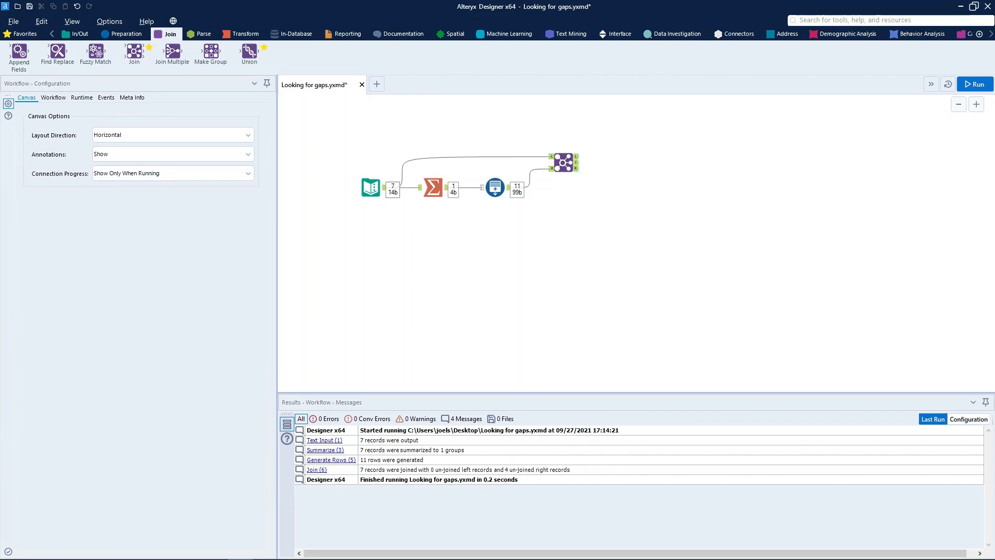
Examine the Generate Rows output, followed by the left, joined and right outputs of the Join tool.
{"action": "left_click", "coordinate": [495, 187]}
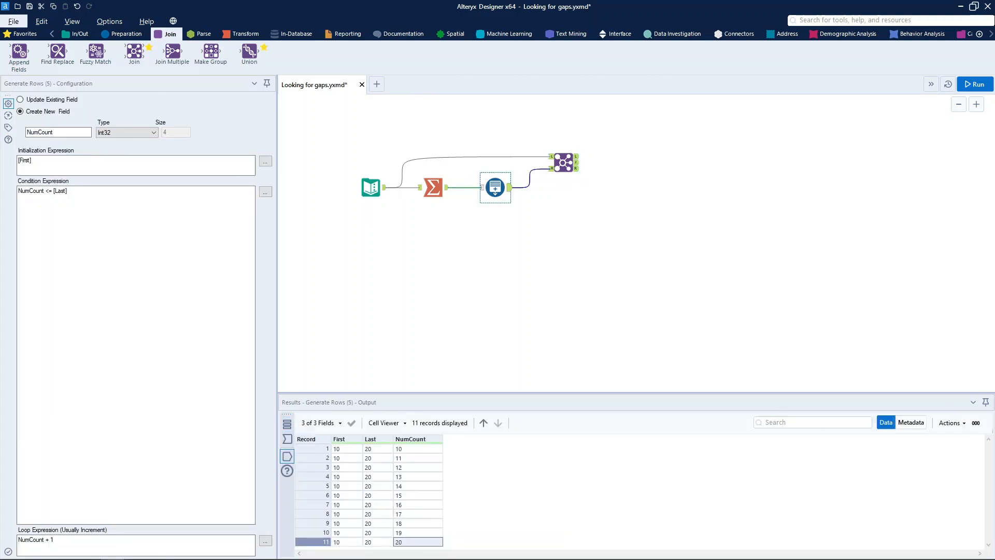
{"action": "left_click", "coordinate": [563, 162]}
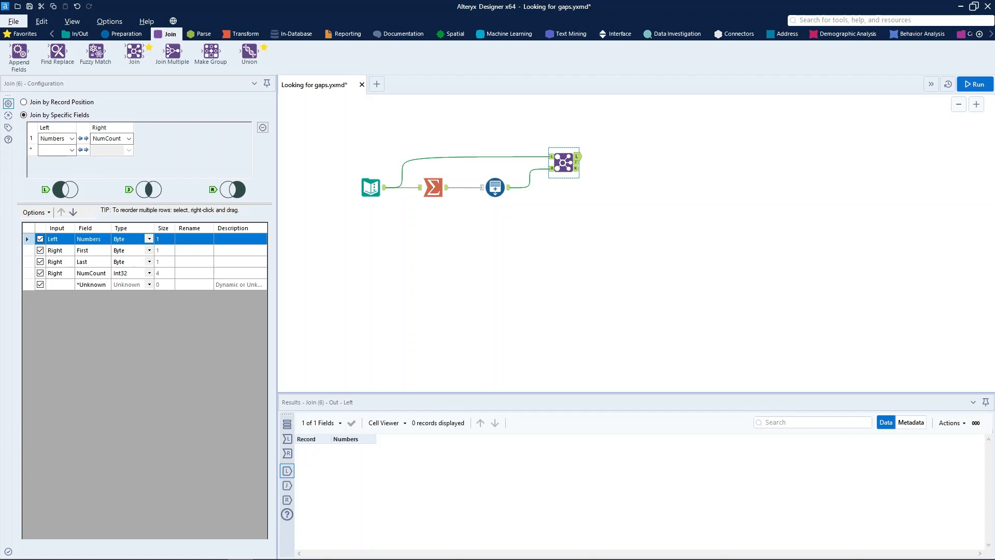
{"action": "left_click", "coordinate": [578, 162]}
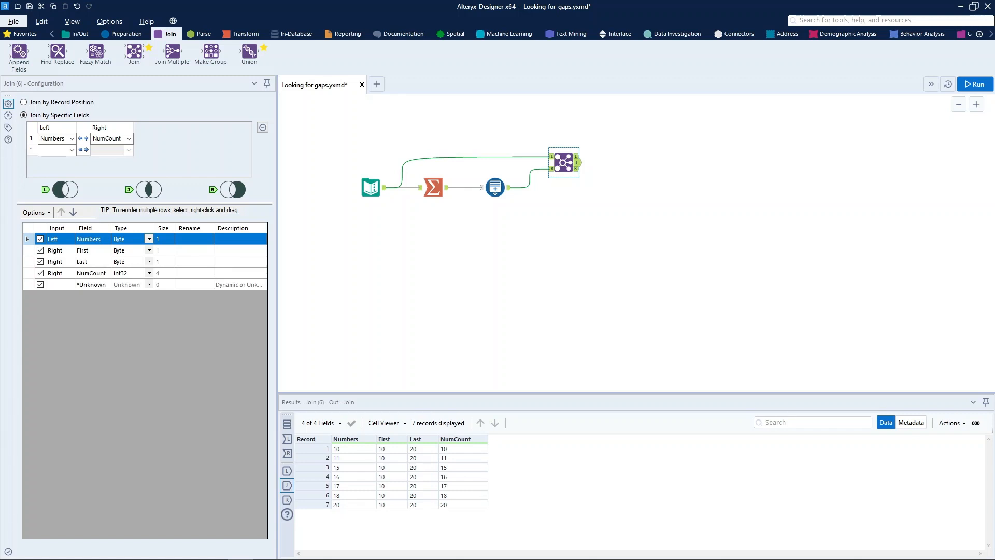
{"action": "left_click", "coordinate": [577, 168]}
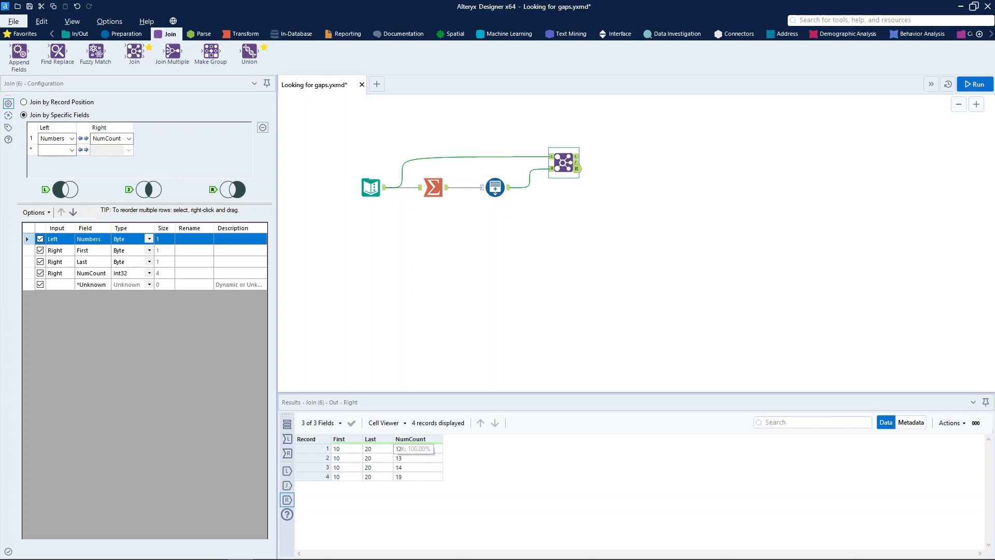
{"action": "left_click_drag", "start_coordinate": [417, 449], "coordinate": [418, 476]}
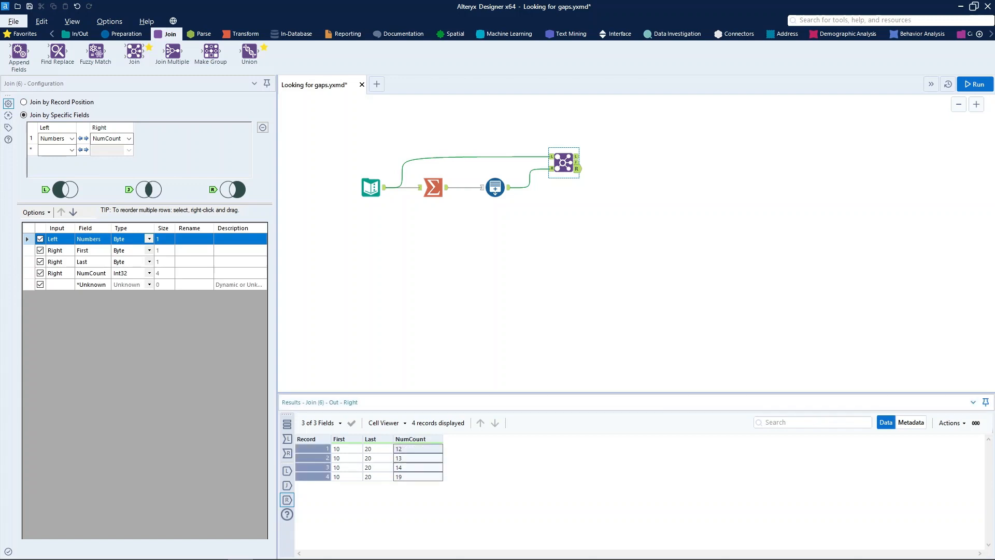
{"action": "left_click", "coordinate": [77, 35]}
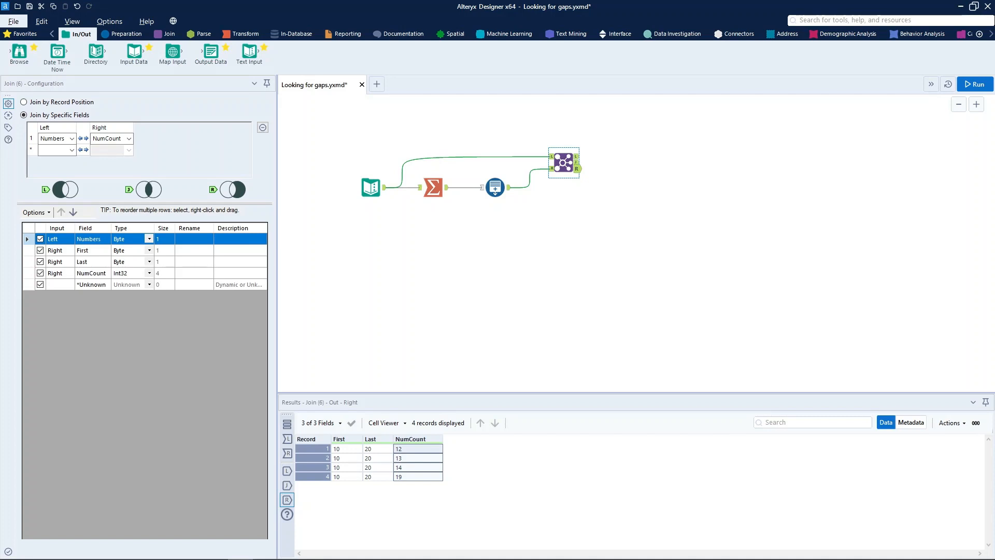
{"action": "left_click", "coordinate": [570, 497]}
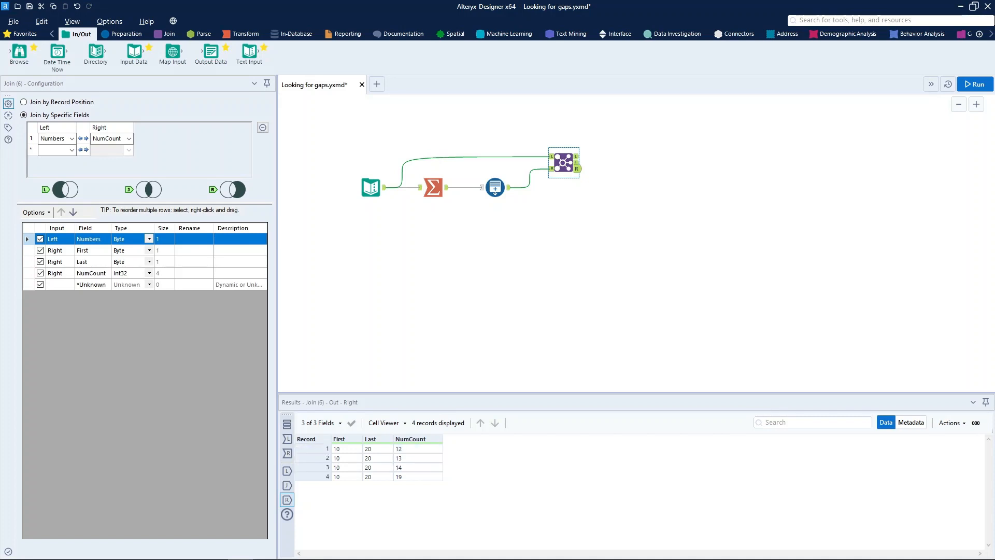
Compare the generated sequence and the original Numbers list with the unmatched NumCount values in the Join's right output.
{"action": "left_click", "coordinate": [496, 188]}
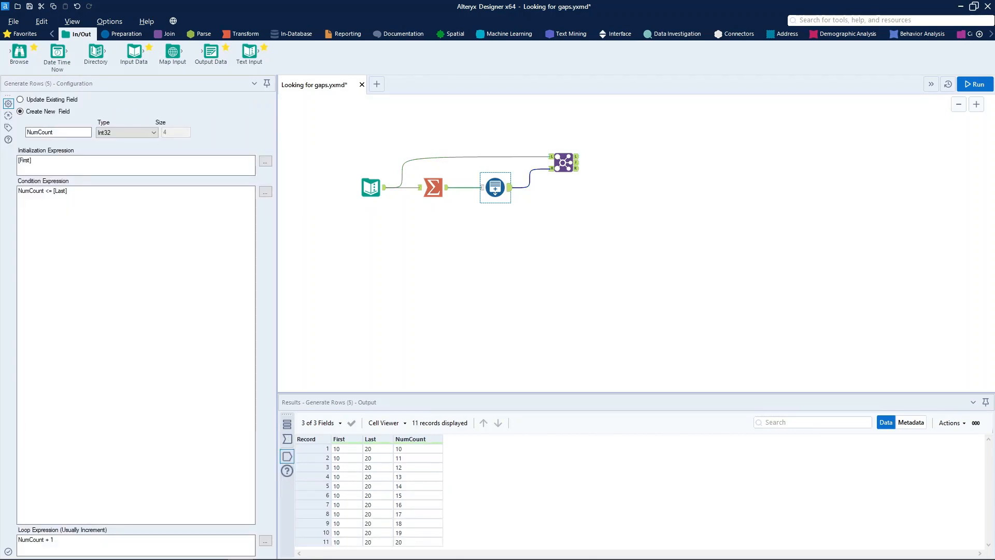
{"action": "left_click", "coordinate": [371, 187]}
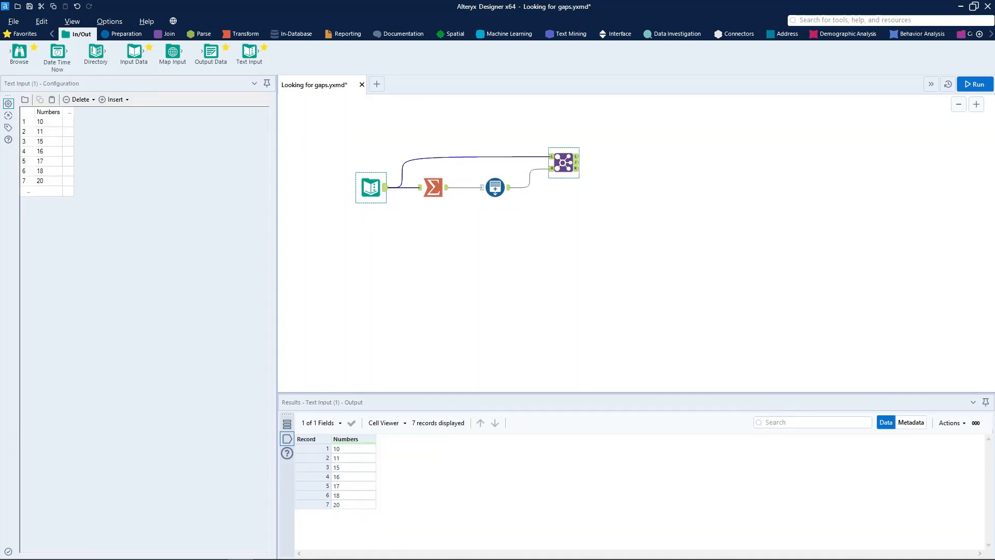
{"action": "left_click", "coordinate": [576, 169]}
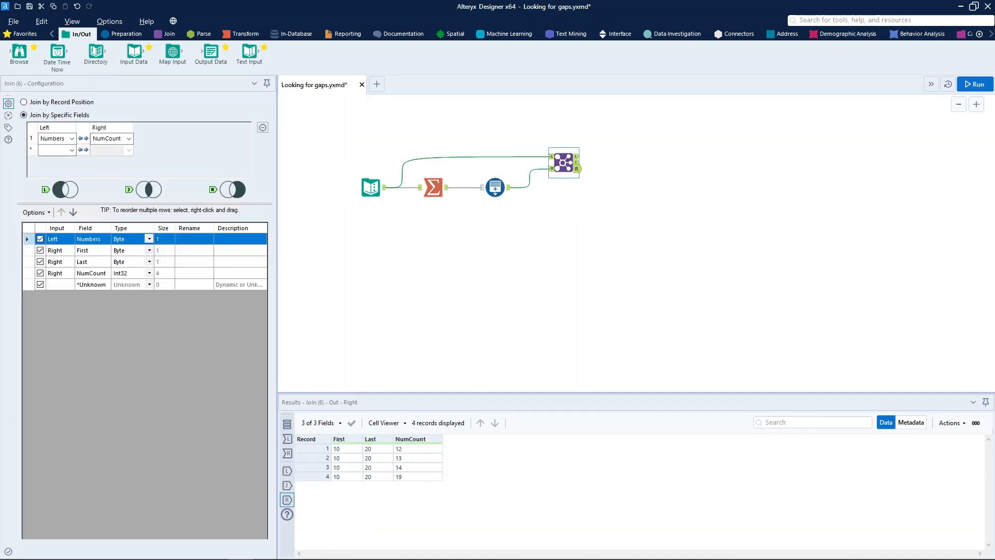
{"action": "left_click_drag", "start_coordinate": [414, 449], "coordinate": [414, 477]}
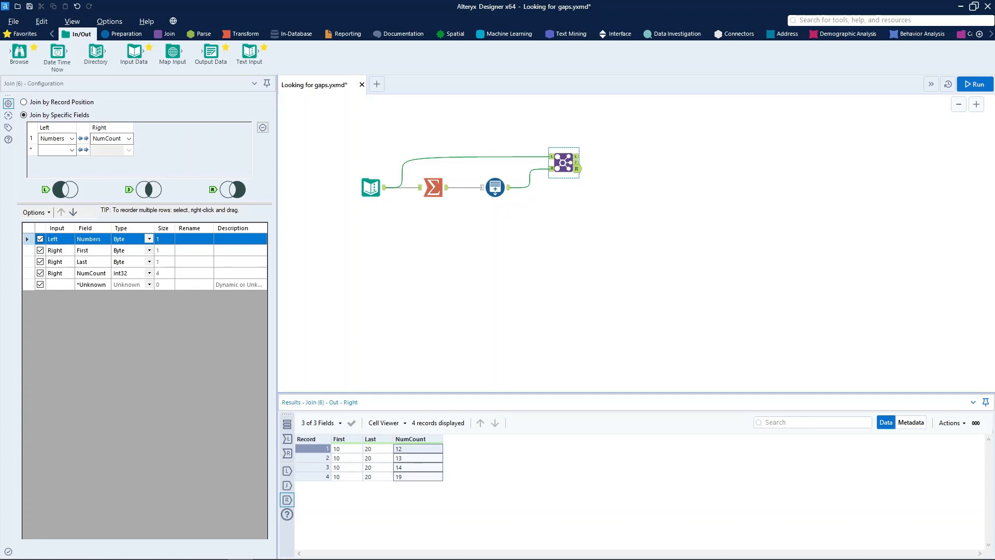
{"action": "left_click", "coordinate": [414, 476]}
{"action": "left_click", "coordinate": [415, 458]}
{"action": "left_click", "coordinate": [414, 467]}
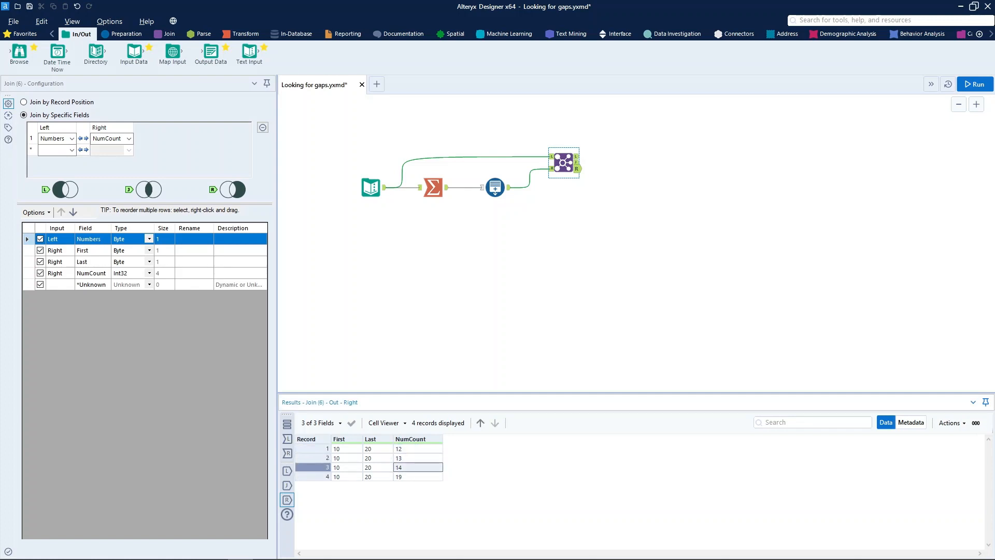
{"action": "left_click", "coordinate": [415, 477]}
Select all values in the Numbers column of the Text Input tool for review.
{"action": "left_click", "coordinate": [370, 187]}
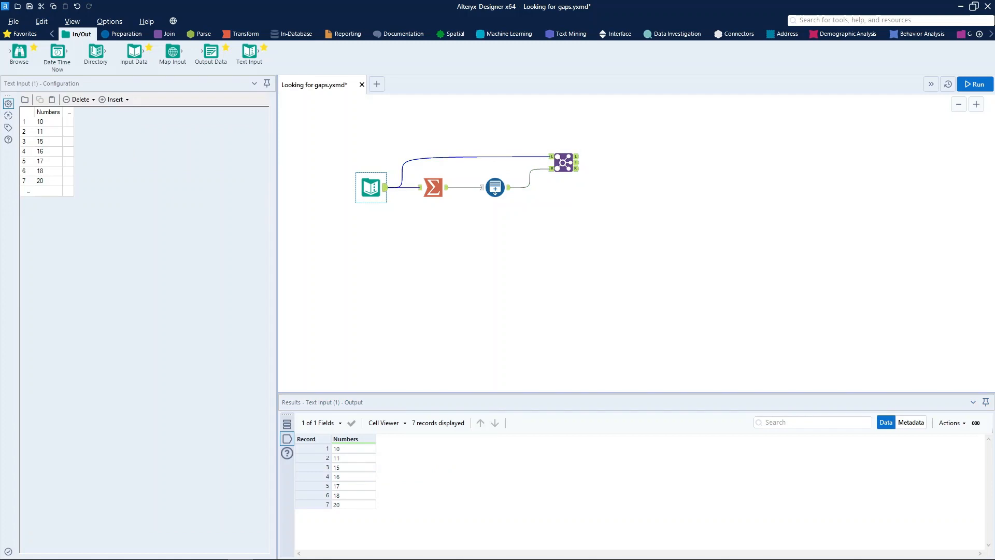
{"action": "left_click_drag", "start_coordinate": [48, 121], "coordinate": [48, 181]}
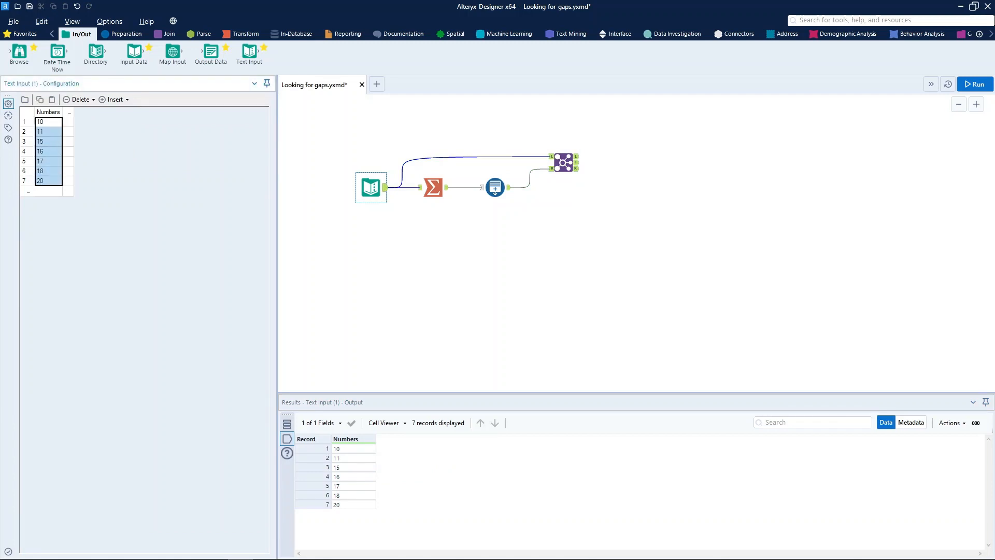
{"action": "key", "text": "alt+Tab"}
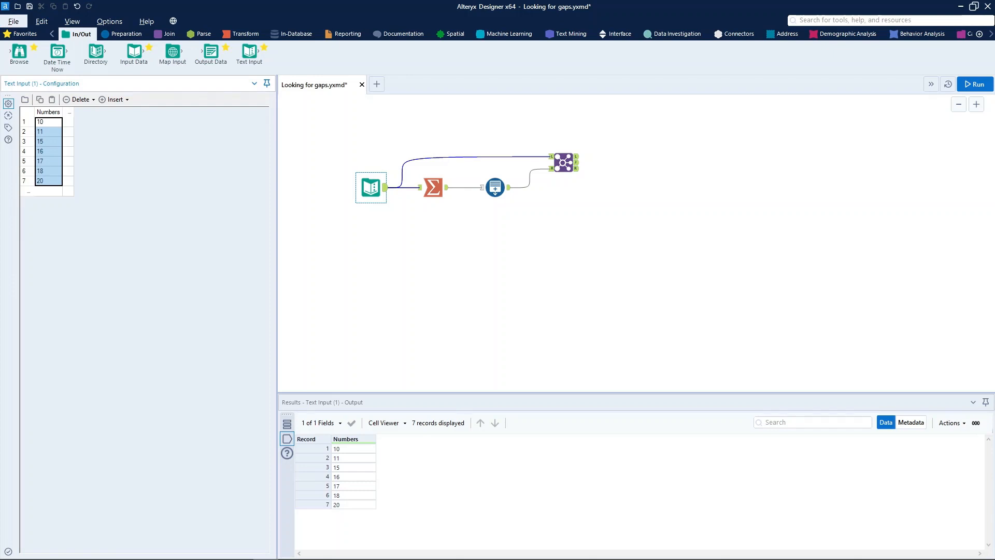